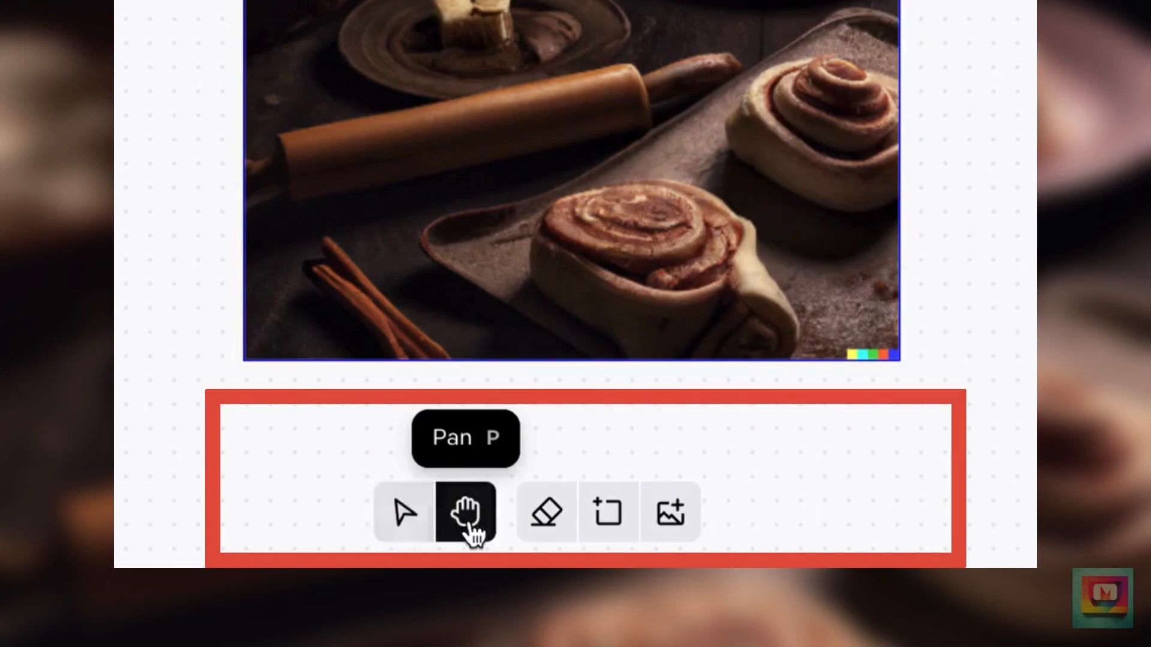
pyautogui.click(560, 526)
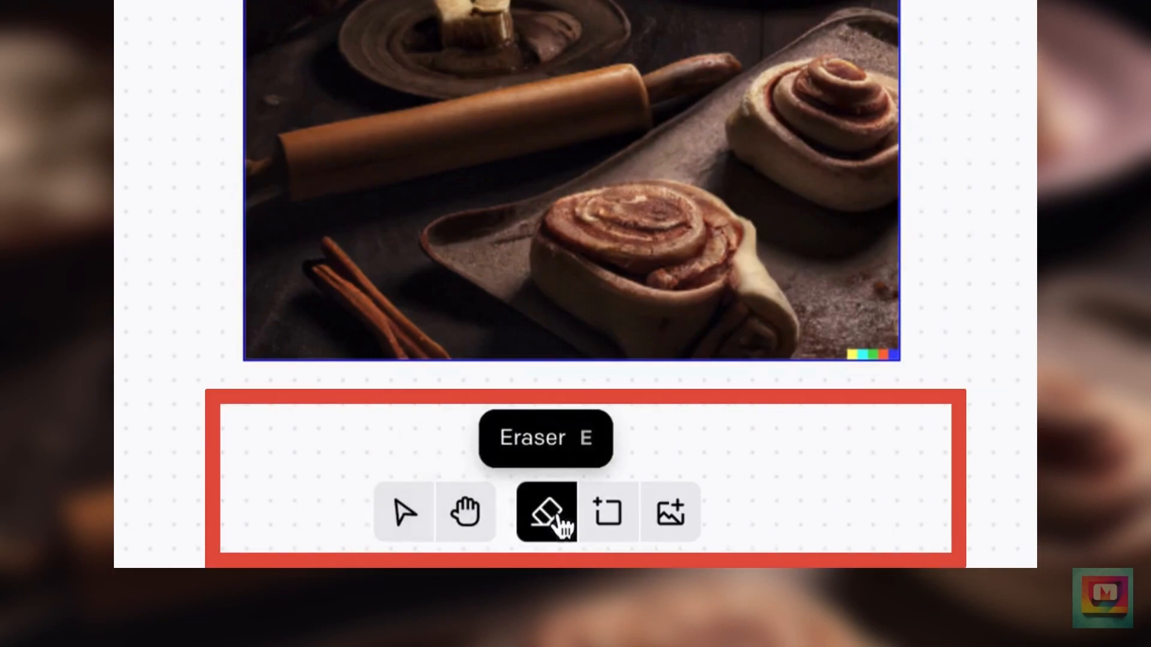
pyautogui.click(625, 524)
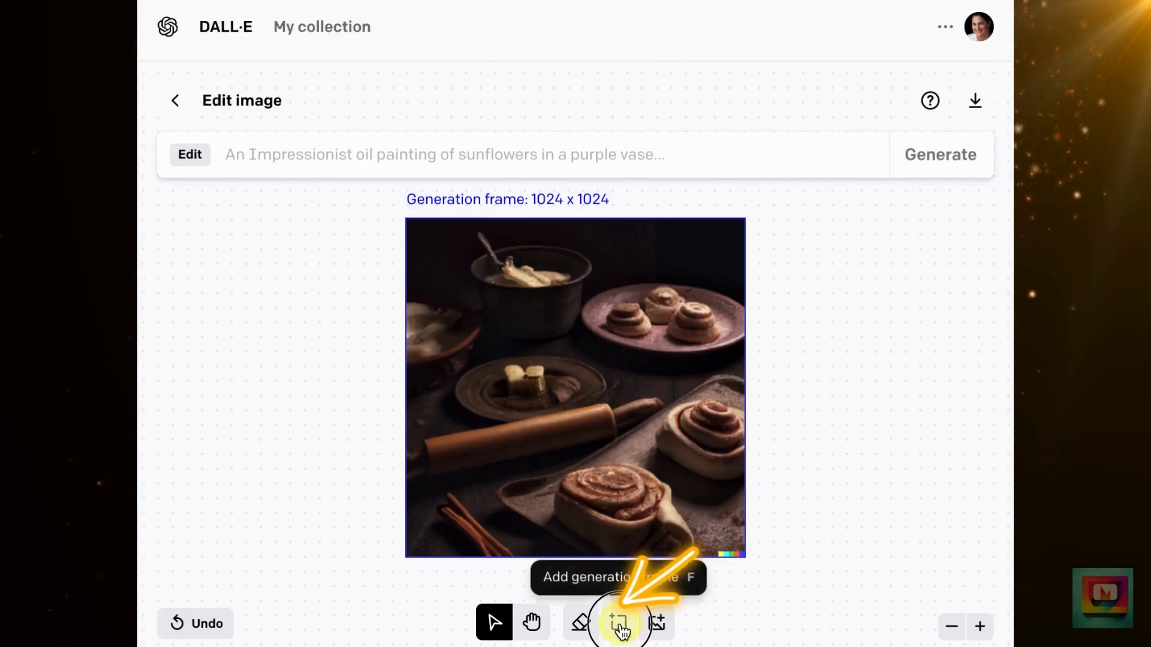
# Place a generation frame half over the baking image and half past its left edge
pyautogui.click(621, 629)
pyautogui.click(556, 412)
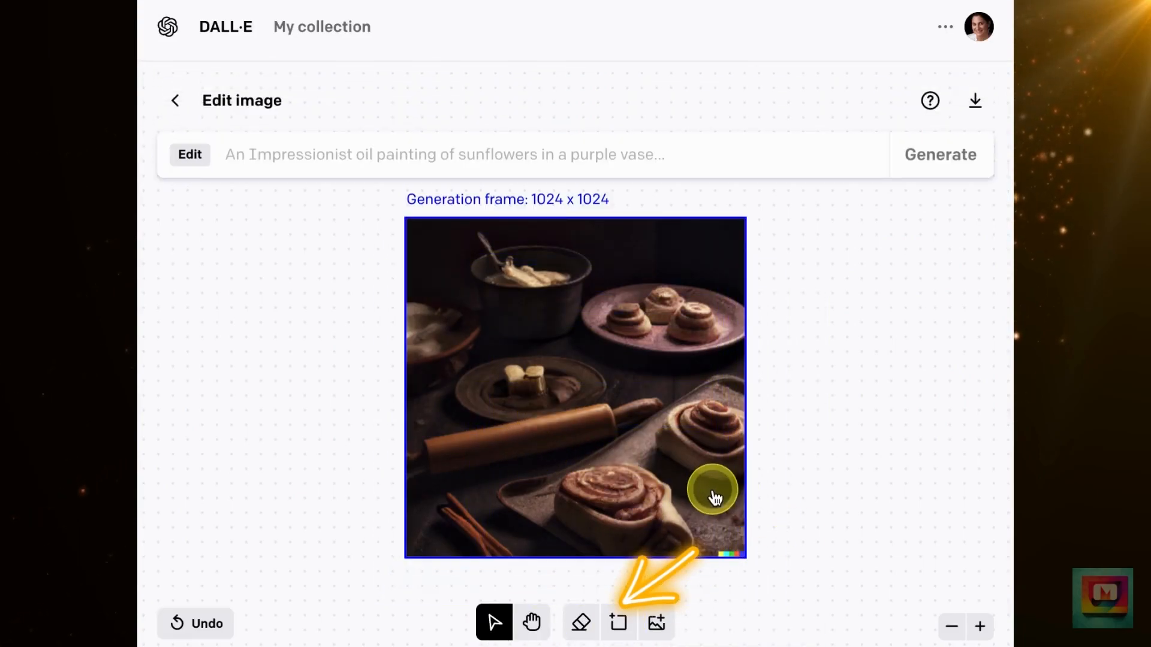
pyautogui.click(619, 622)
pyautogui.click(550, 412)
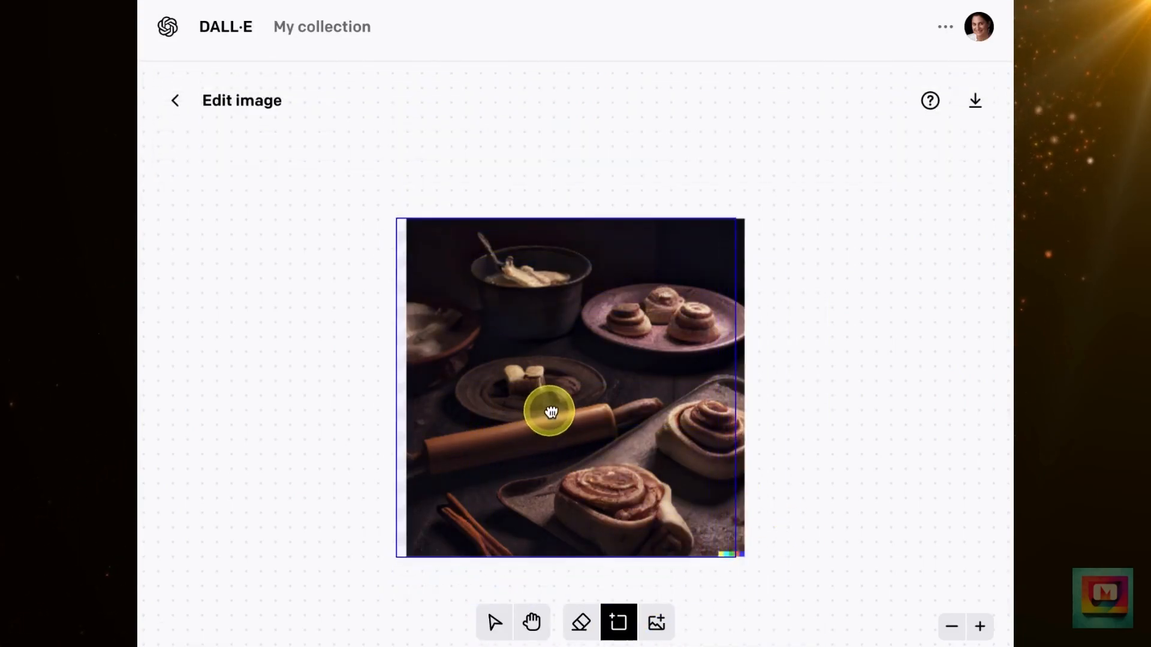
pyautogui.moveTo(484, 419); pyautogui.dragTo(394, 413)
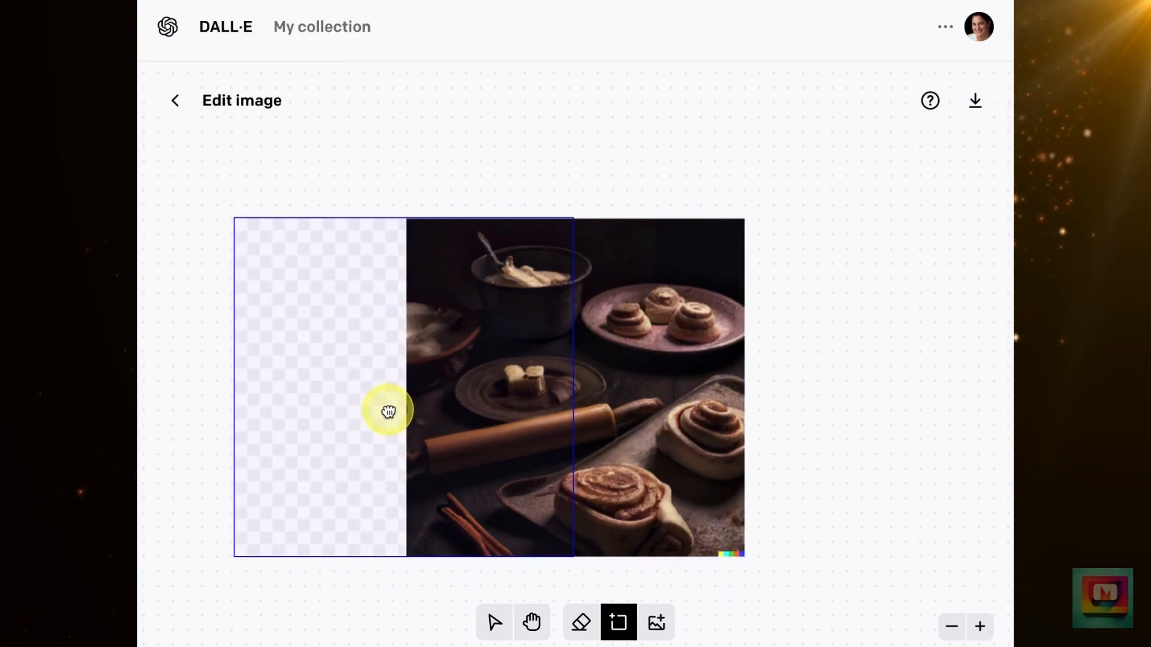
pyautogui.moveTo(387, 411); pyautogui.dragTo(387, 415)
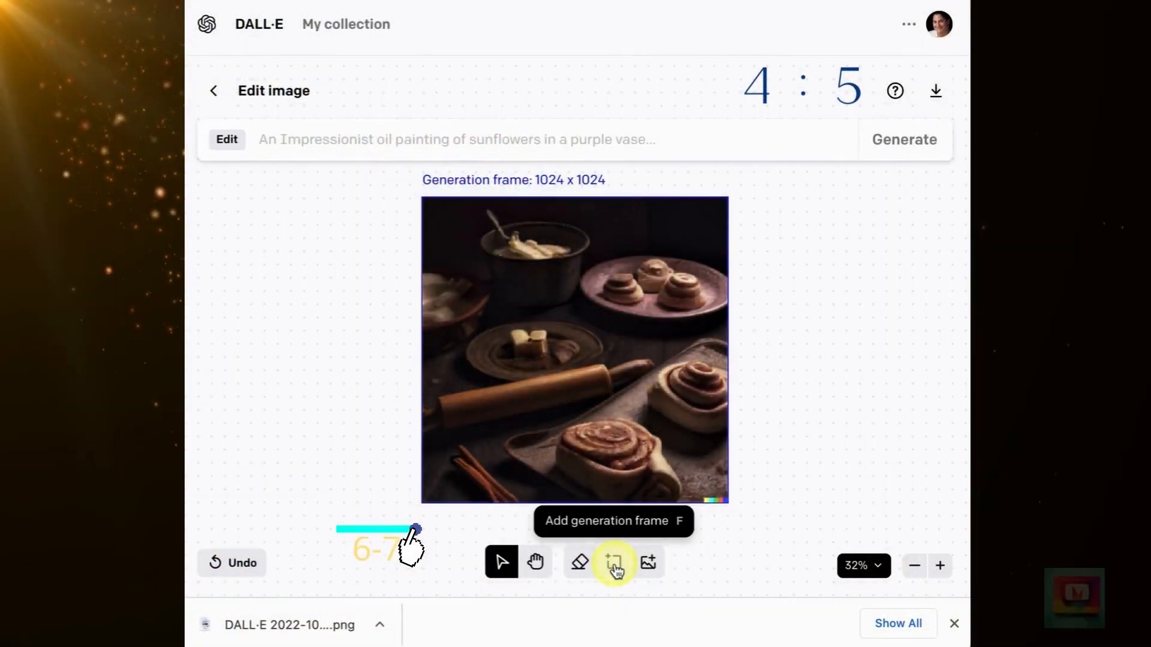
# Place a generation frame over the baking image, extending slightly past its left edge for a 4:5 format
pyautogui.click(613, 559)
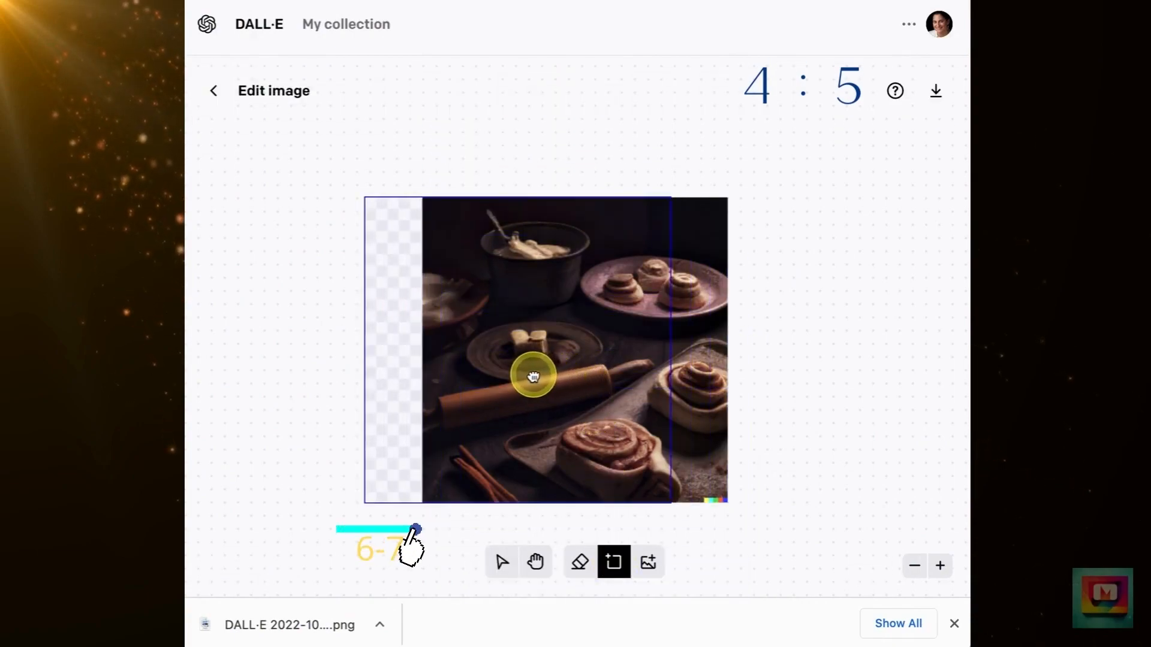
pyautogui.click(530, 376)
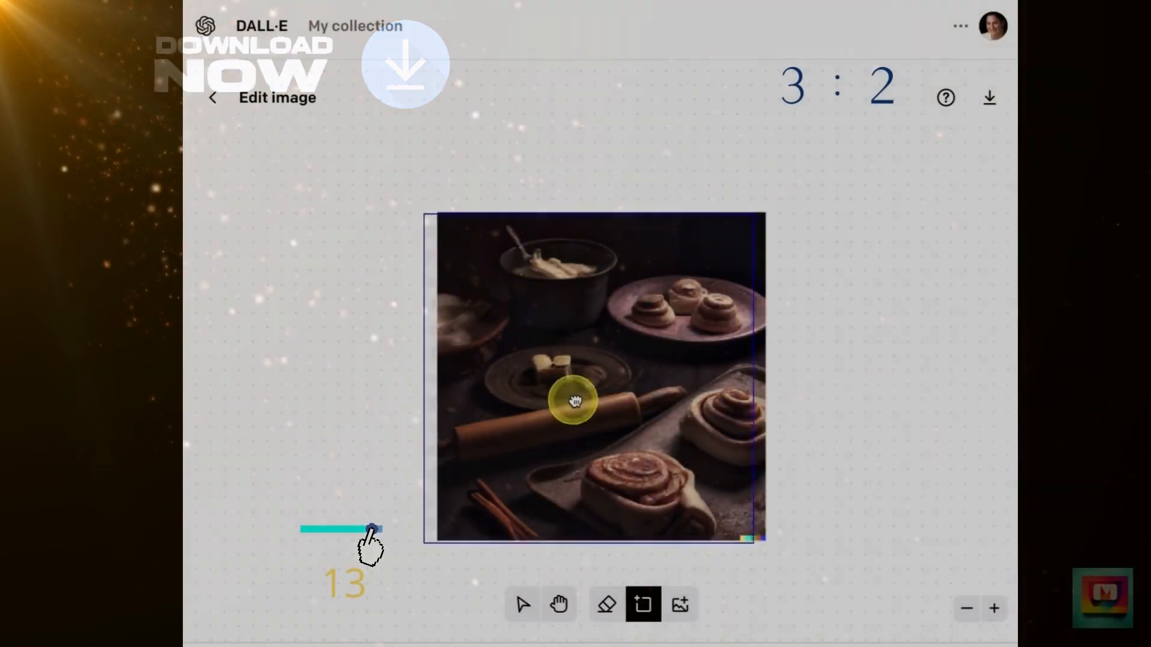
# Extend the image about half its width leftward with "still life photography baking Cinnamon rolls with Cinnamon sticks rolling pin, butter, bag of flour"
pyautogui.moveTo(570, 398); pyautogui.dragTo(421, 407)
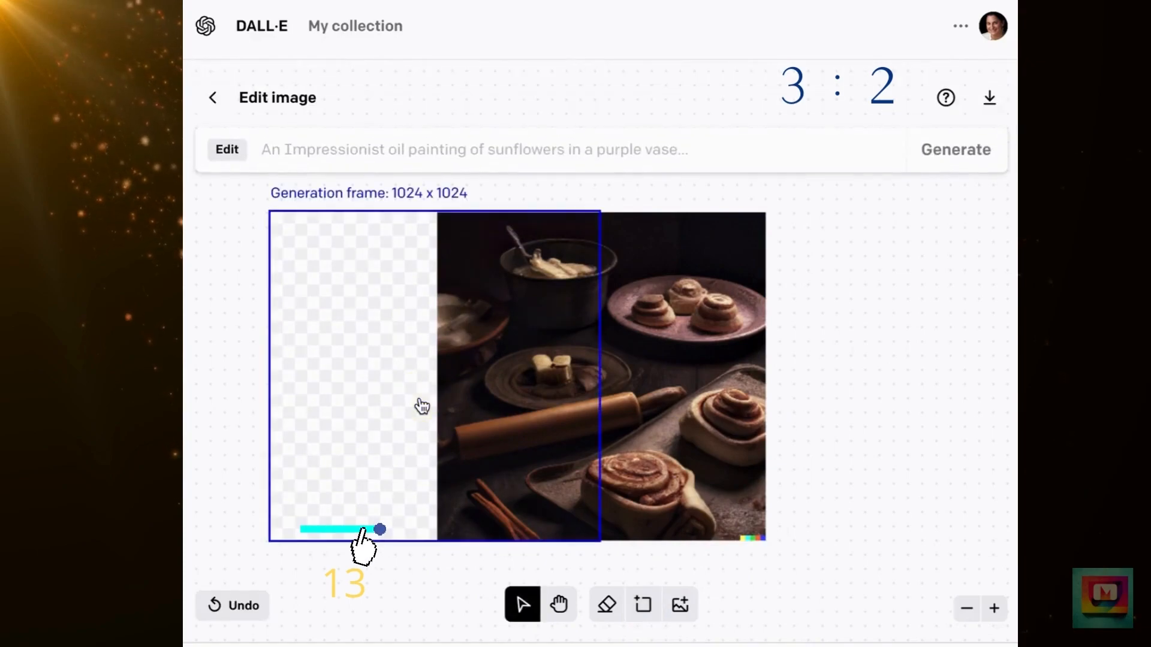
pyautogui.click(738, 145)
pyautogui.hotkey('ctrl', 'v')
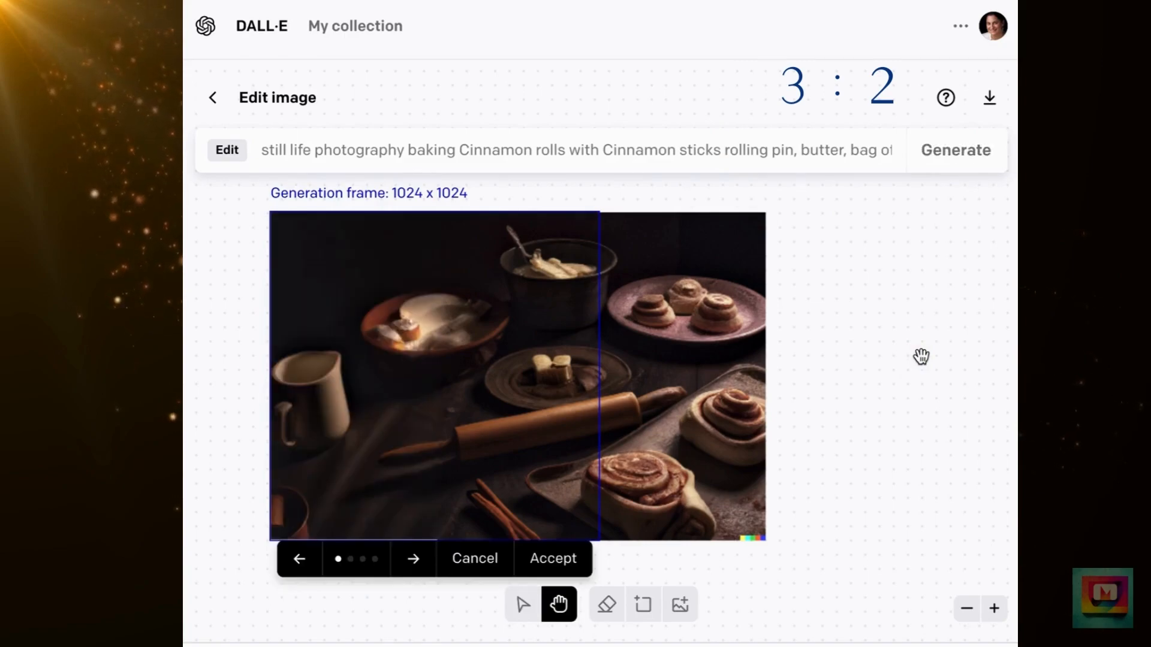
# Go through the generated variations of the image extension and accept the fourth one
pyautogui.click(416, 563)
pyautogui.click(416, 563)
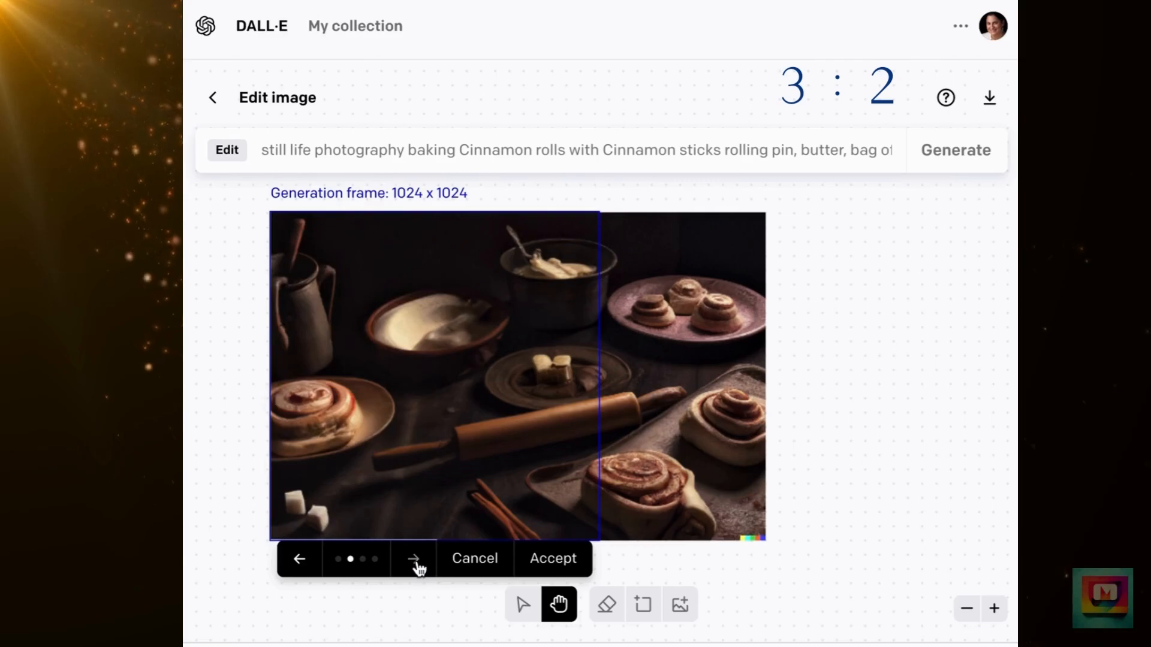
pyautogui.click(416, 564)
pyautogui.click(416, 564)
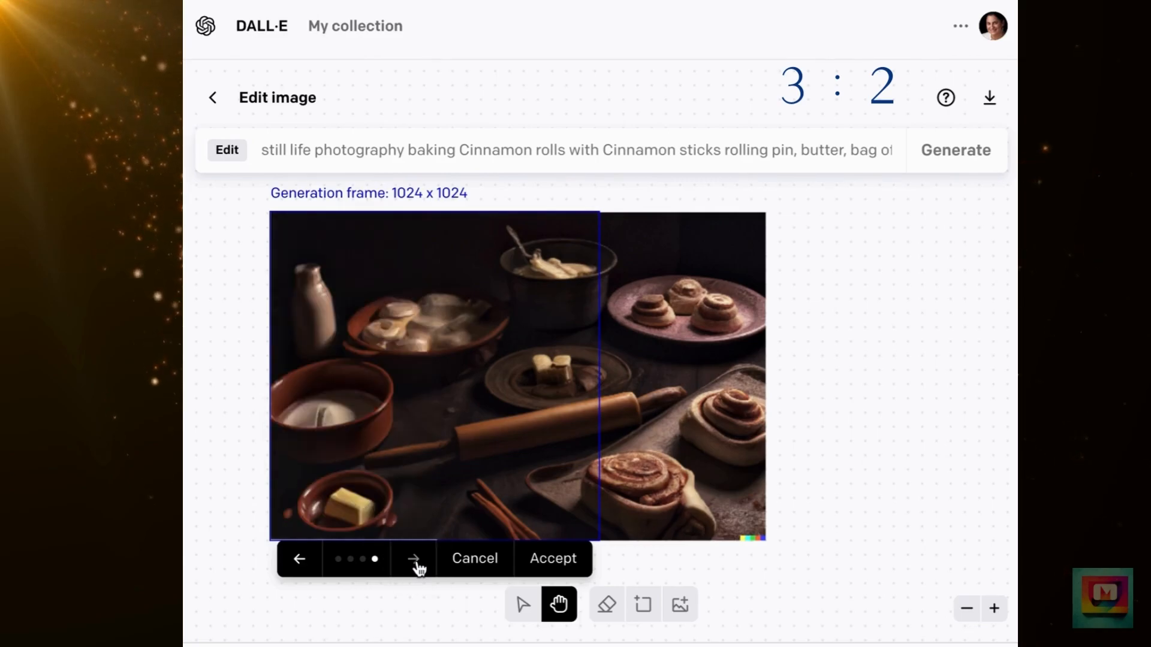
pyautogui.click(553, 560)
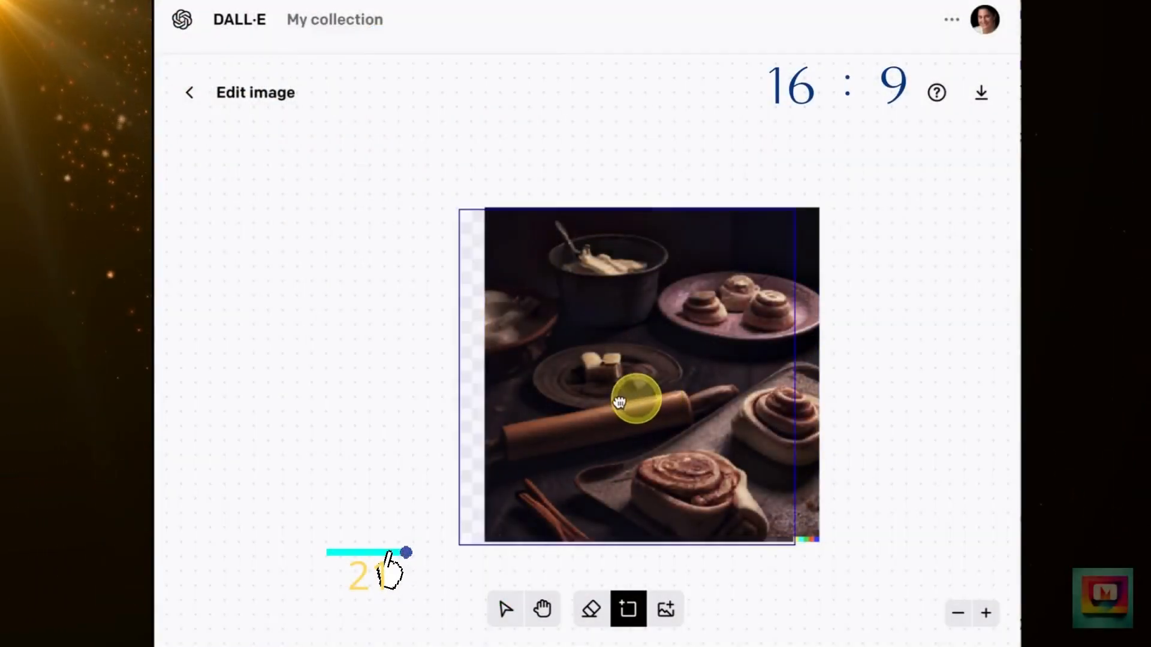
# Extend the image leftward to 16:9 using the cinnamon roll still life prompt ending "atmospheric, volumetric lighting, chiaroscuro", and accept a generated result
pyautogui.moveTo(619, 402); pyautogui.dragTo(401, 397)
pyautogui.write('still life photography baking Cinnamon rolls with Cinnamon sticks rolling pin, butter, bag of flour, atmospheric, volumetric lighting, chiaroscuro')
pyautogui.click(951, 147)
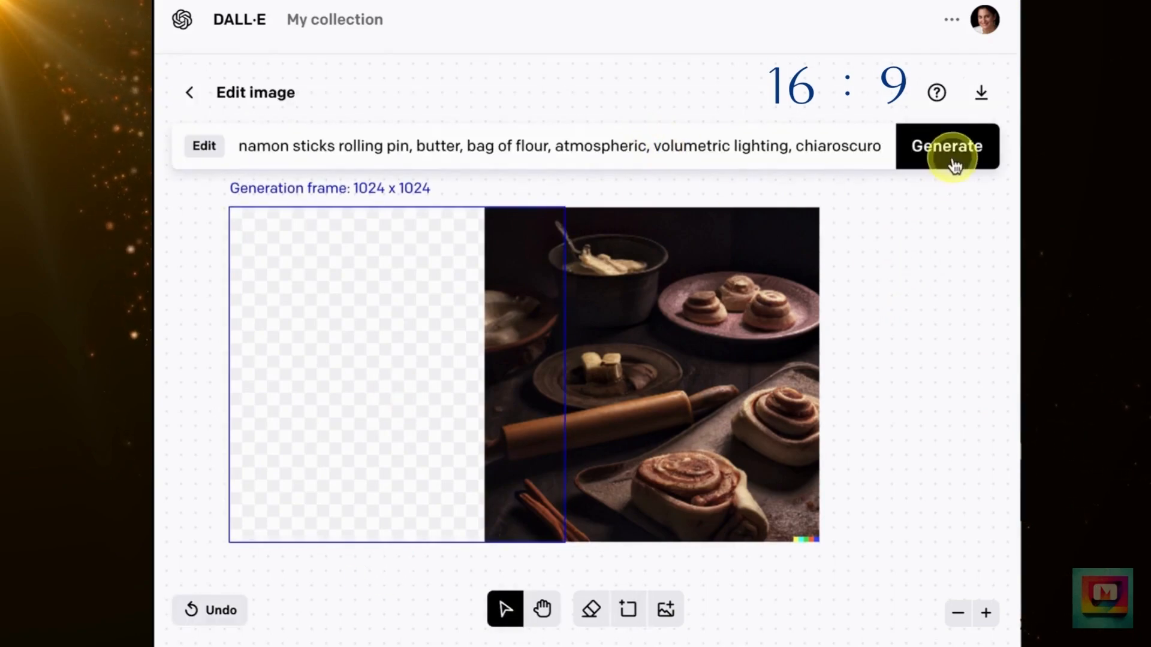
pyautogui.click(952, 159)
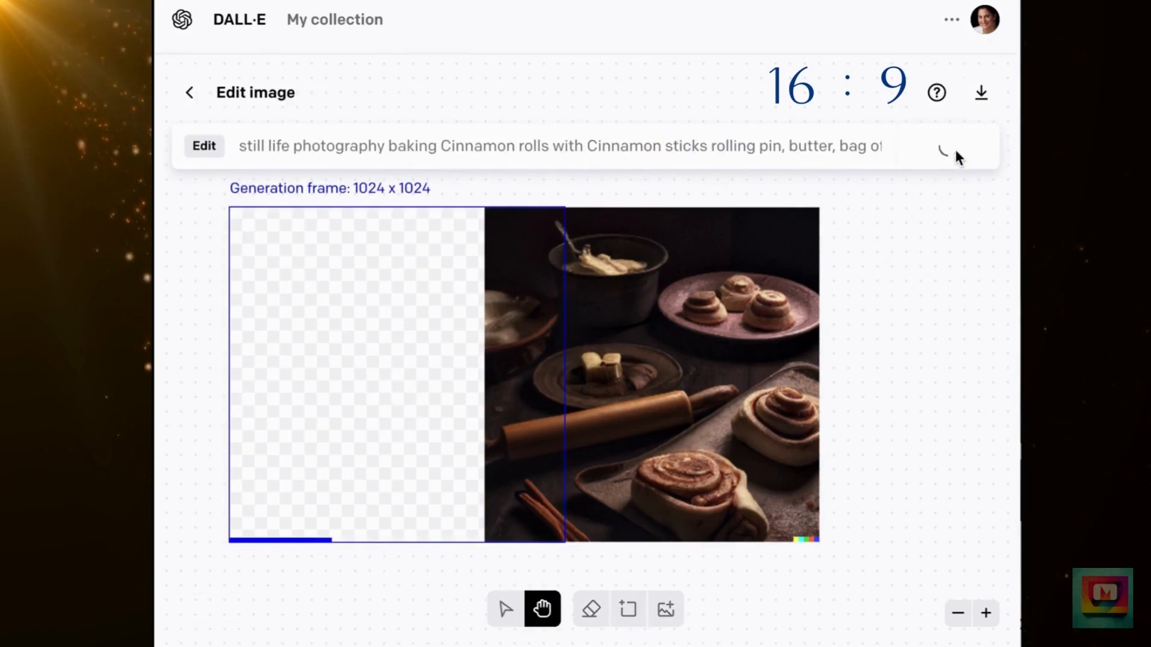
pyautogui.click(521, 563)
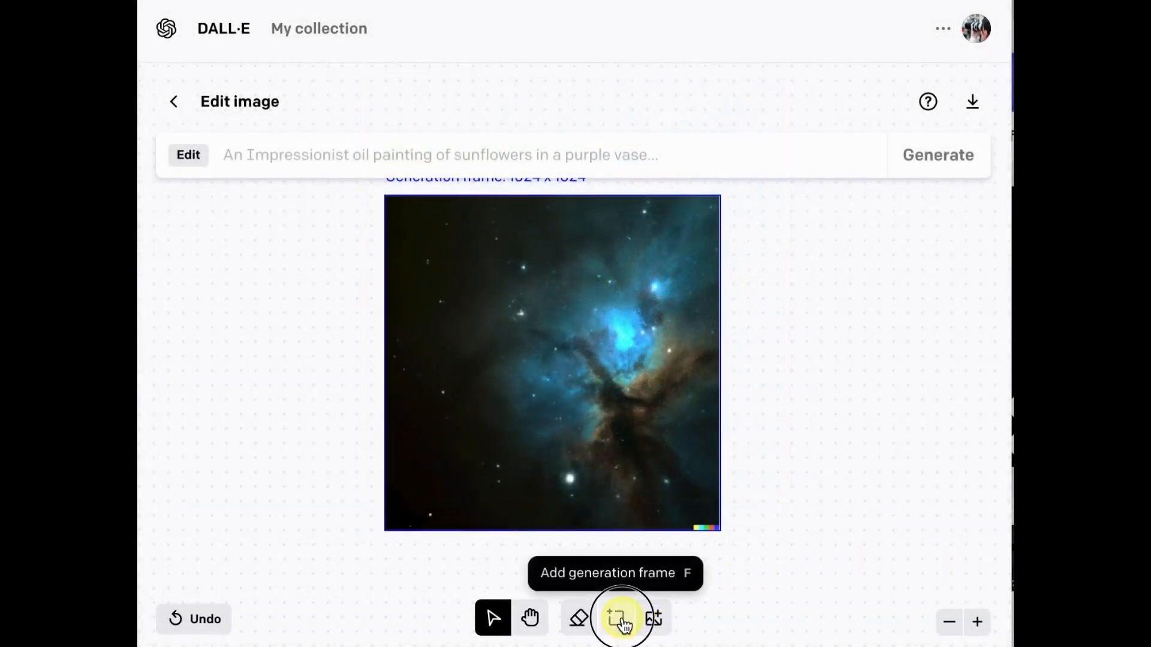
# Add a frame past the nebula's right edge and generate "amazing hyper realistic wide angle photographs of deep space from Webb telescope, star, nebula, aurora, HD, 8k"
pyautogui.click(621, 621)
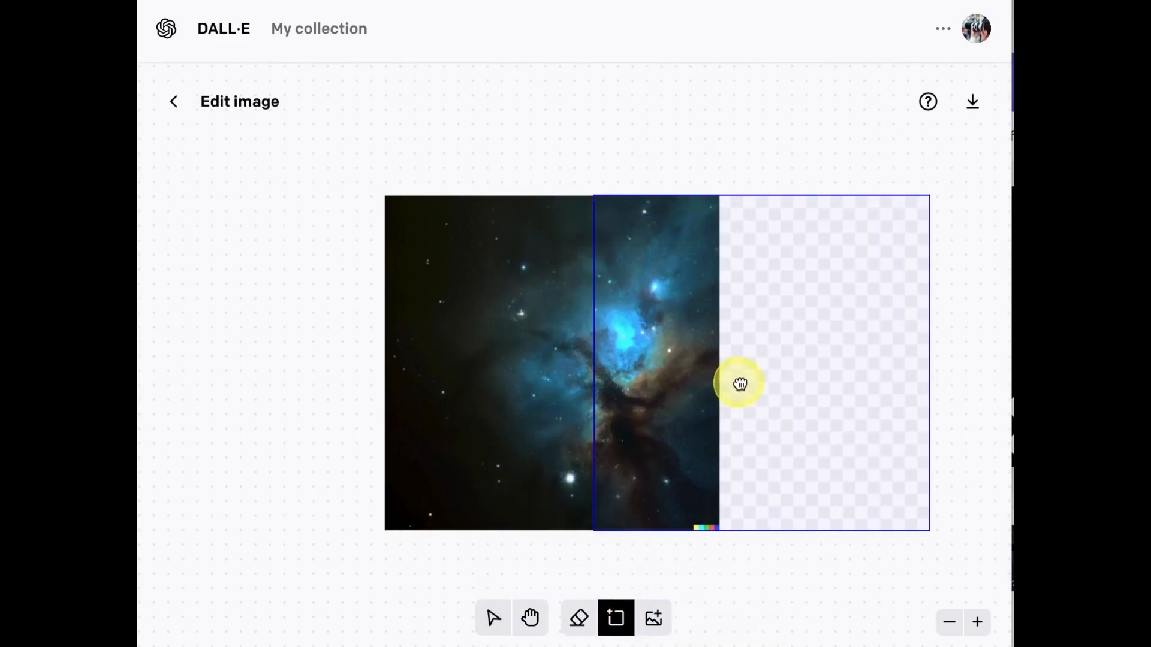
pyautogui.click(760, 382)
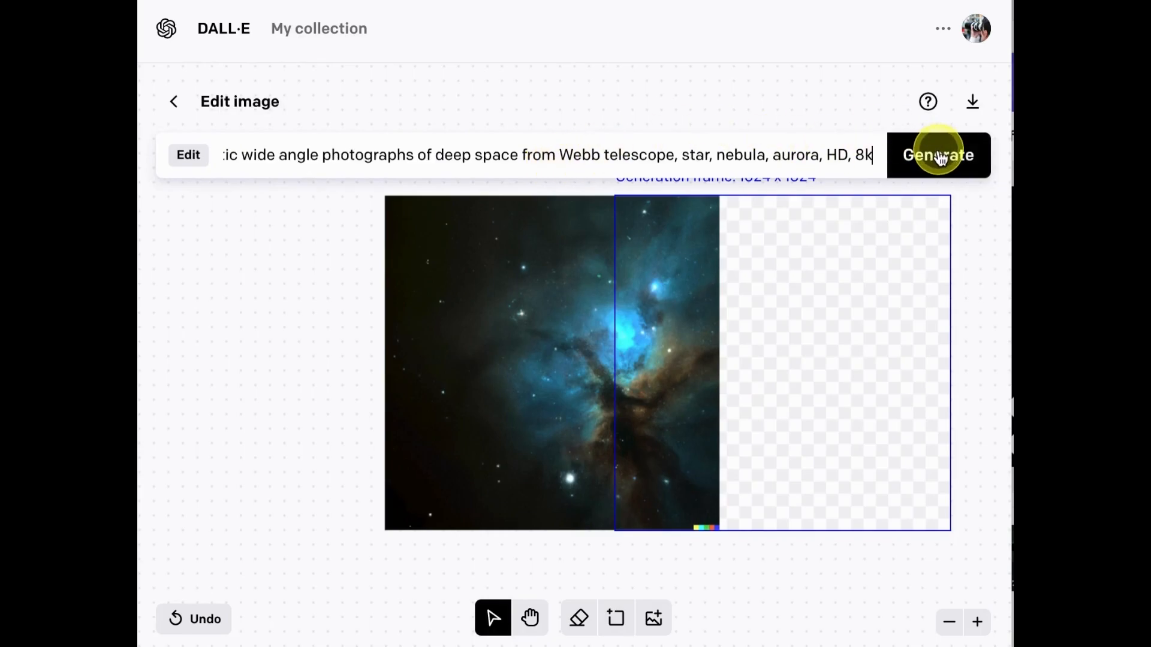
pyautogui.click(938, 157)
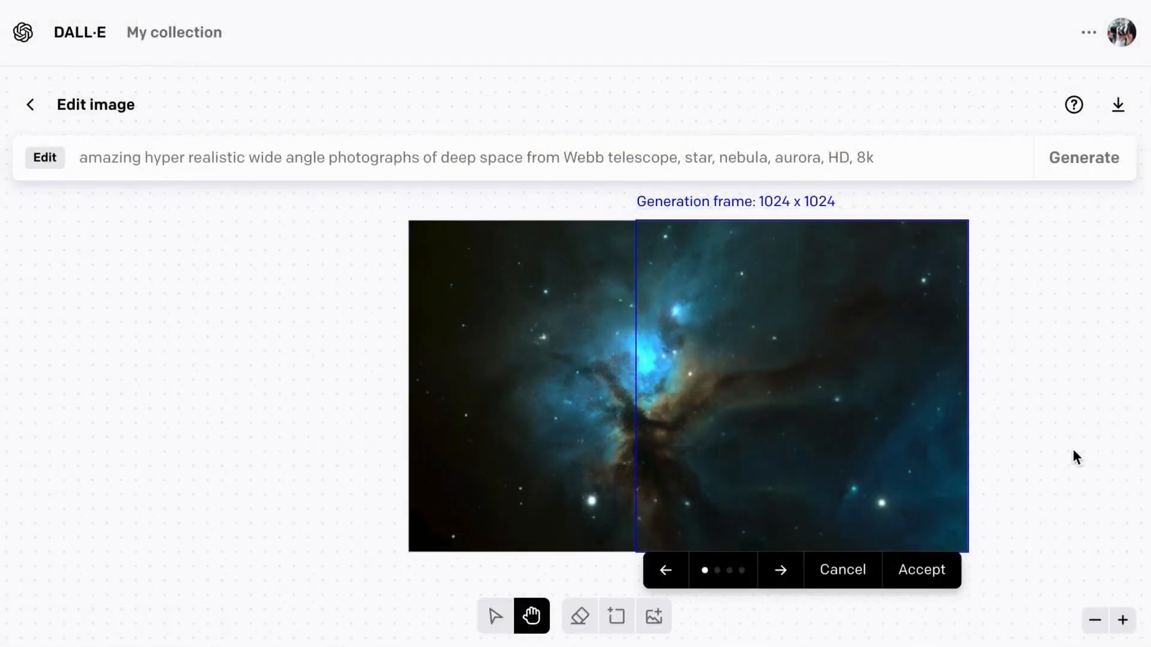
# Compare the generated variations of the nebula's right-hand extension and accept the third one
pyautogui.click(783, 573)
pyautogui.click(783, 573)
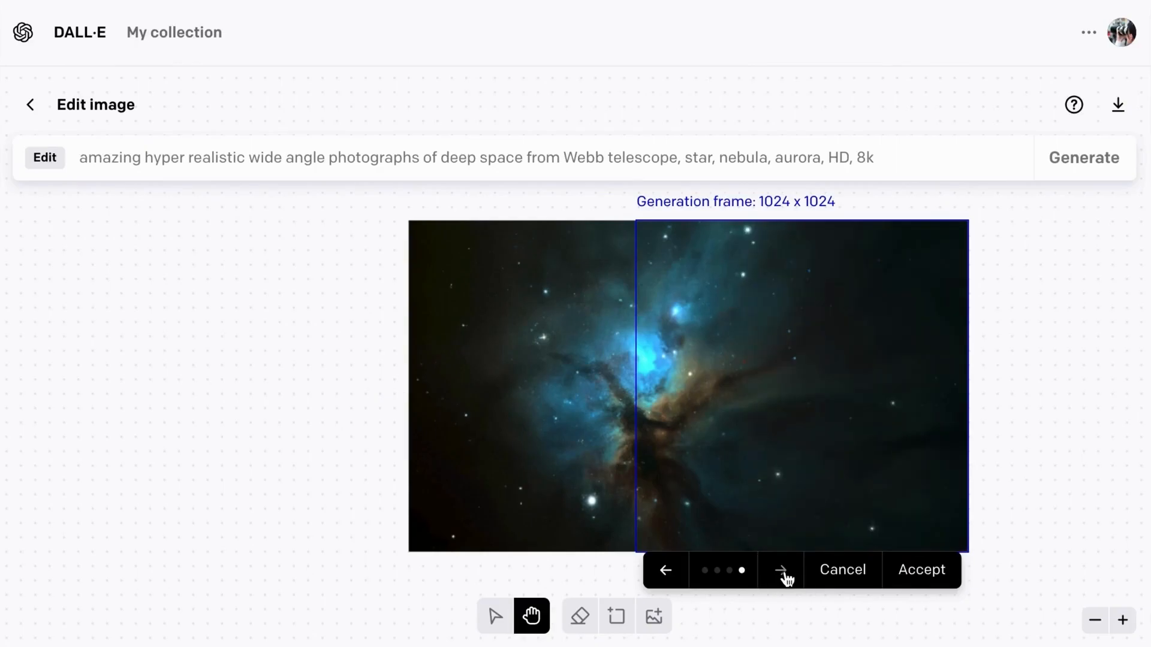
pyautogui.click(782, 573)
pyautogui.click(782, 573)
pyautogui.click(783, 573)
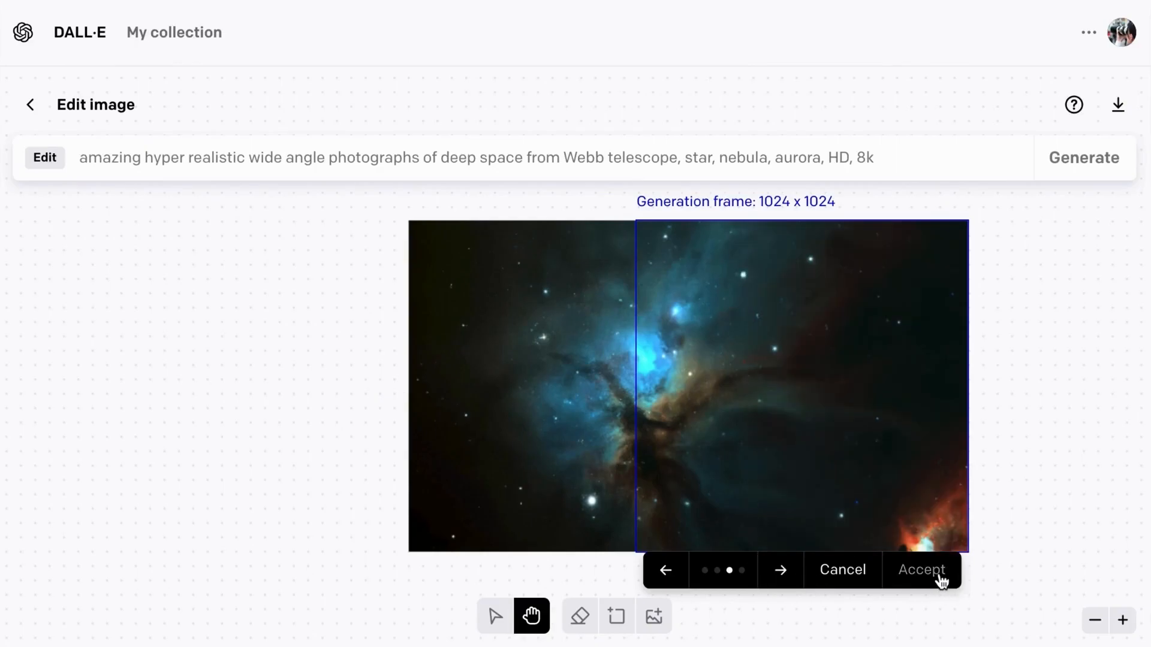
pyautogui.click(922, 570)
# Add a generation frame overlapping the nebula image's lower-right corner and generate the area below with the same prompt
pyautogui.scroll(-3, 1010, 529)
pyautogui.click(616, 616)
pyautogui.click(767, 450)
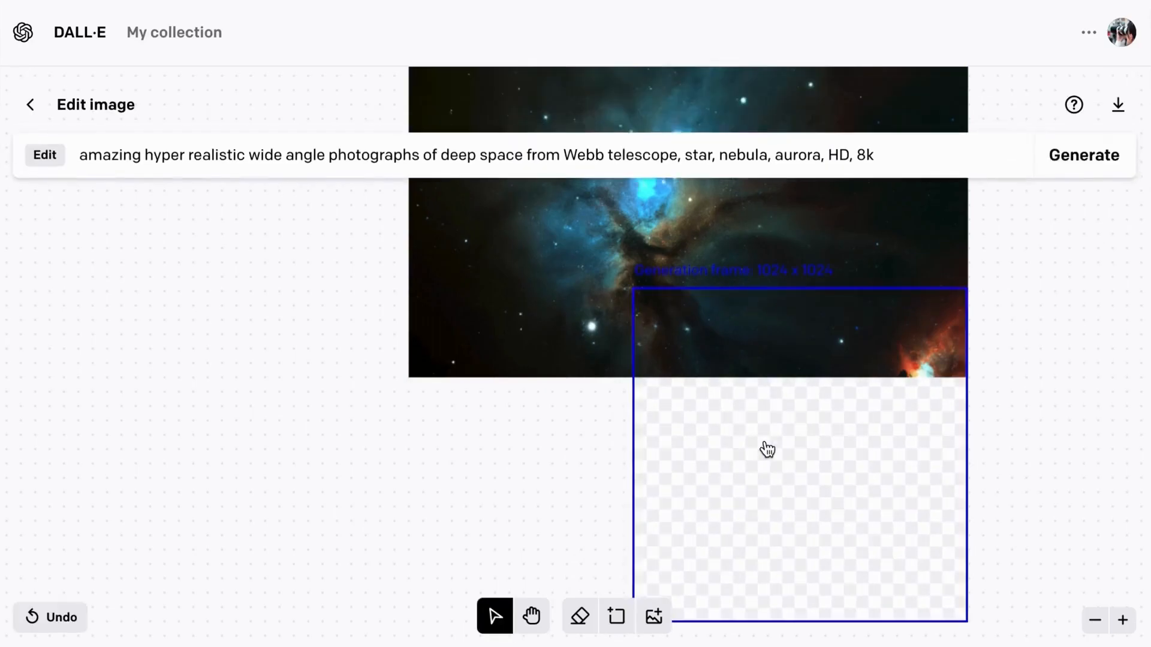
pyautogui.click(1060, 158)
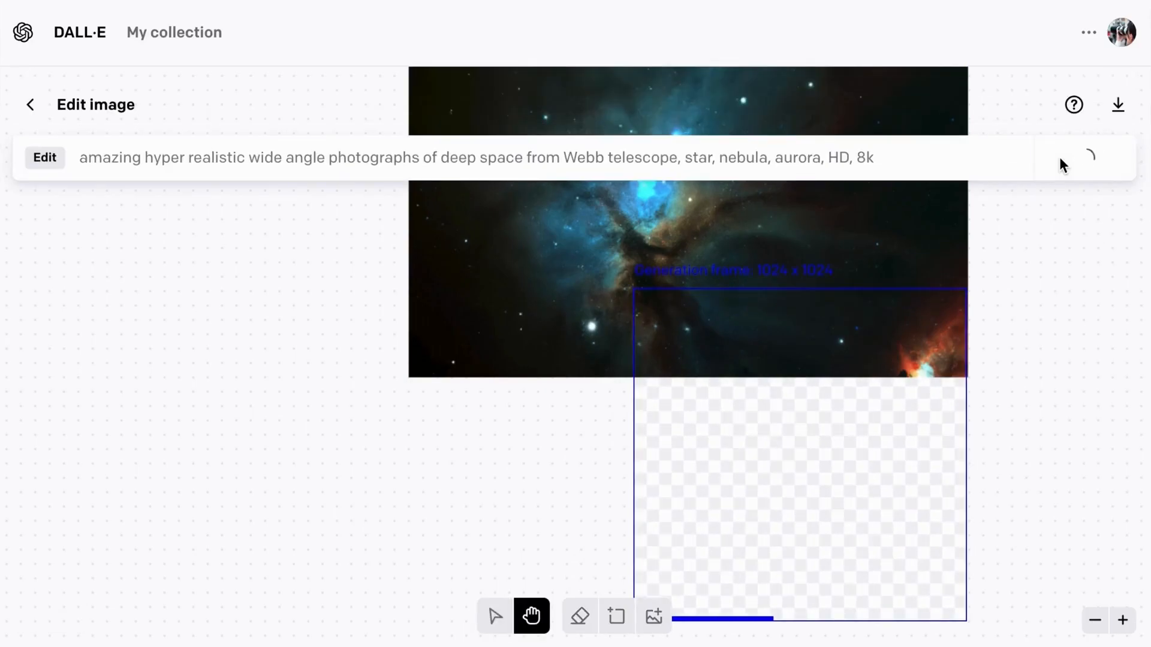
# Review all the generated variations for the area below the nebula image, going back to the first one
pyautogui.click(778, 572)
pyautogui.click(778, 573)
pyautogui.click(778, 572)
pyautogui.click(665, 573)
pyautogui.click(665, 574)
pyautogui.click(665, 574)
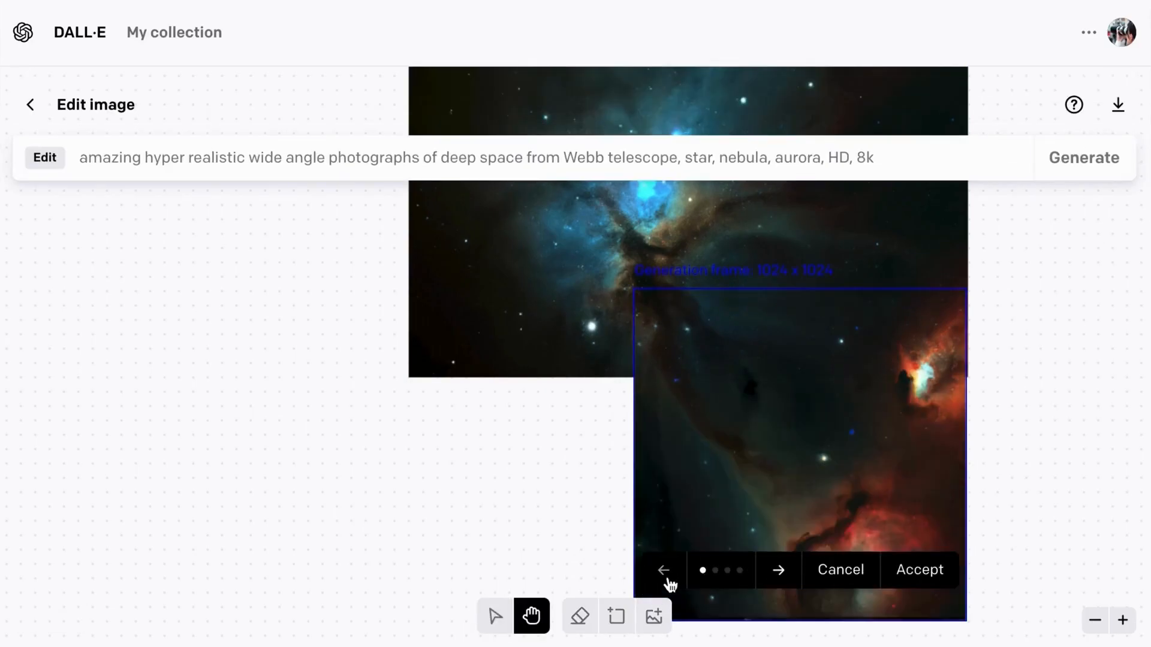
pyautogui.scroll(-1, 839, 540)
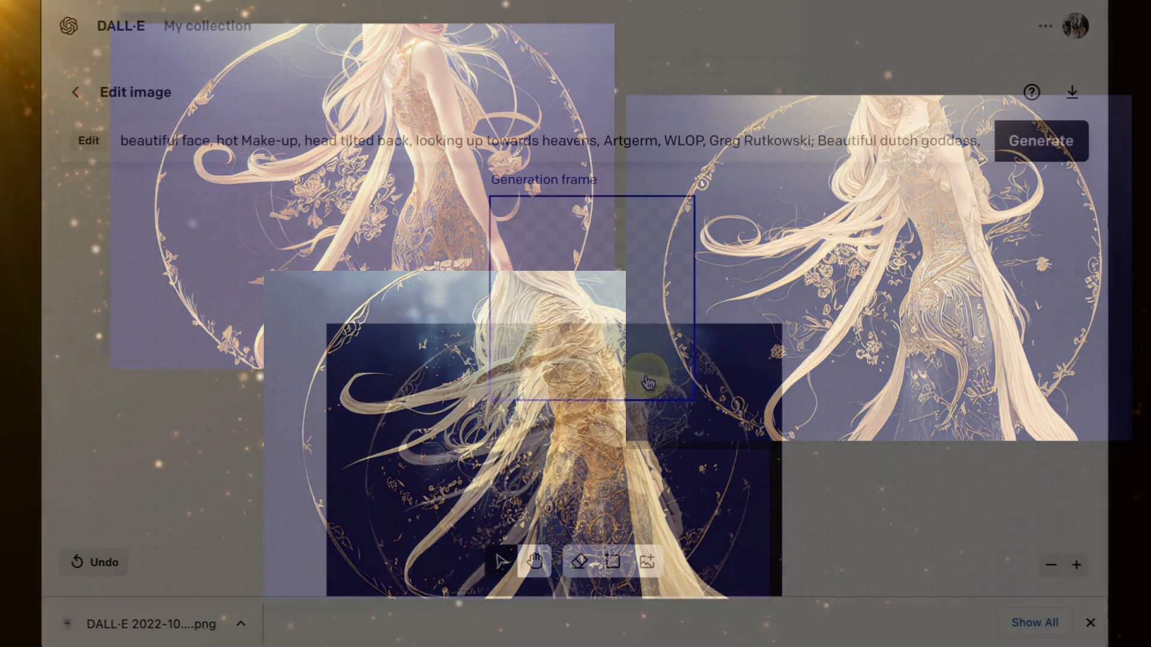
# Generate the goddess's missing head across the image's top edge with "head in proportion to body" added to the prompt, and accept the first variation
pyautogui.moveTo(642, 442); pyautogui.dragTo(643, 443)
pyautogui.click(405, 145)
pyautogui.click(601, 147)
pyautogui.write('head in propr')
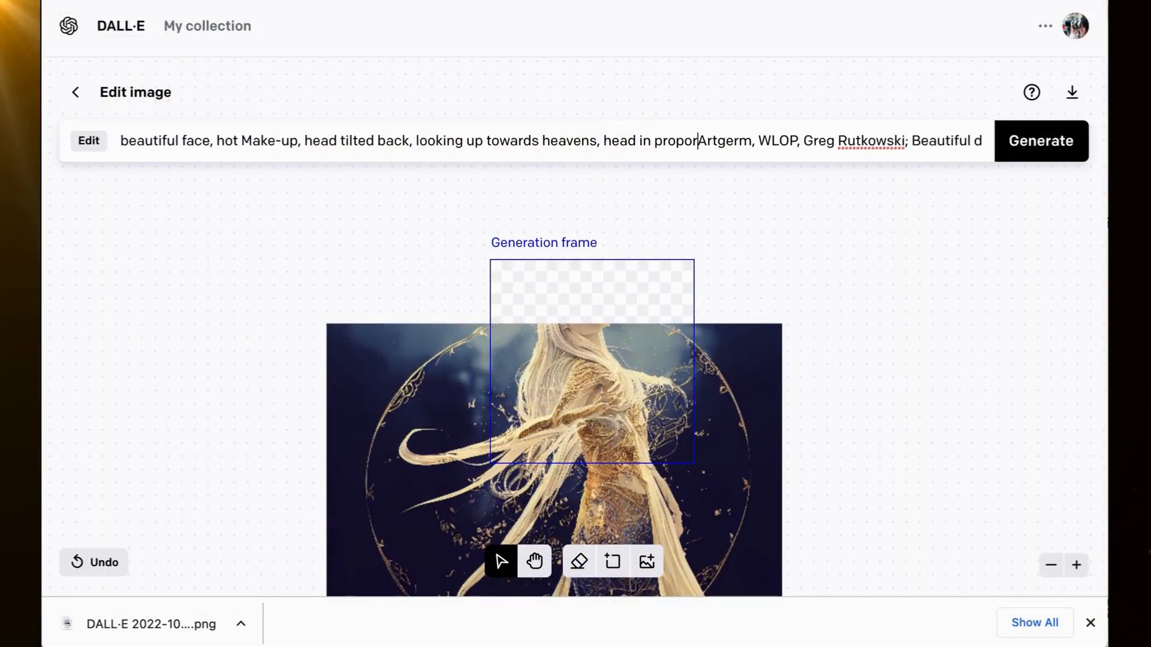
pyautogui.click(1064, 142)
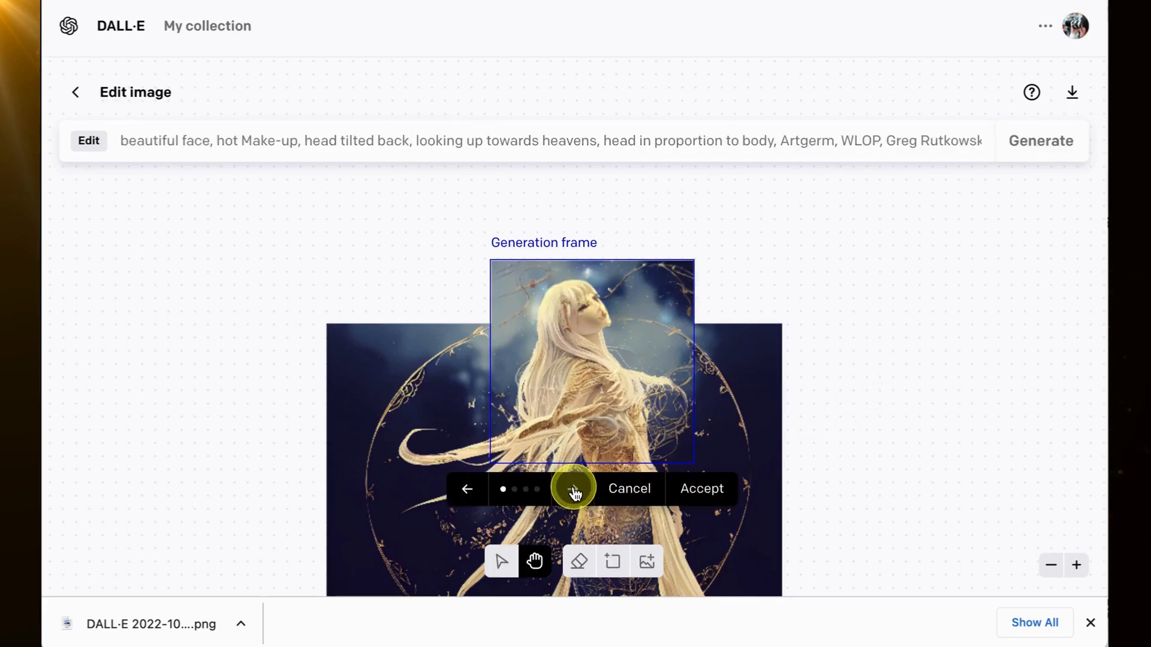
pyautogui.click(574, 489)
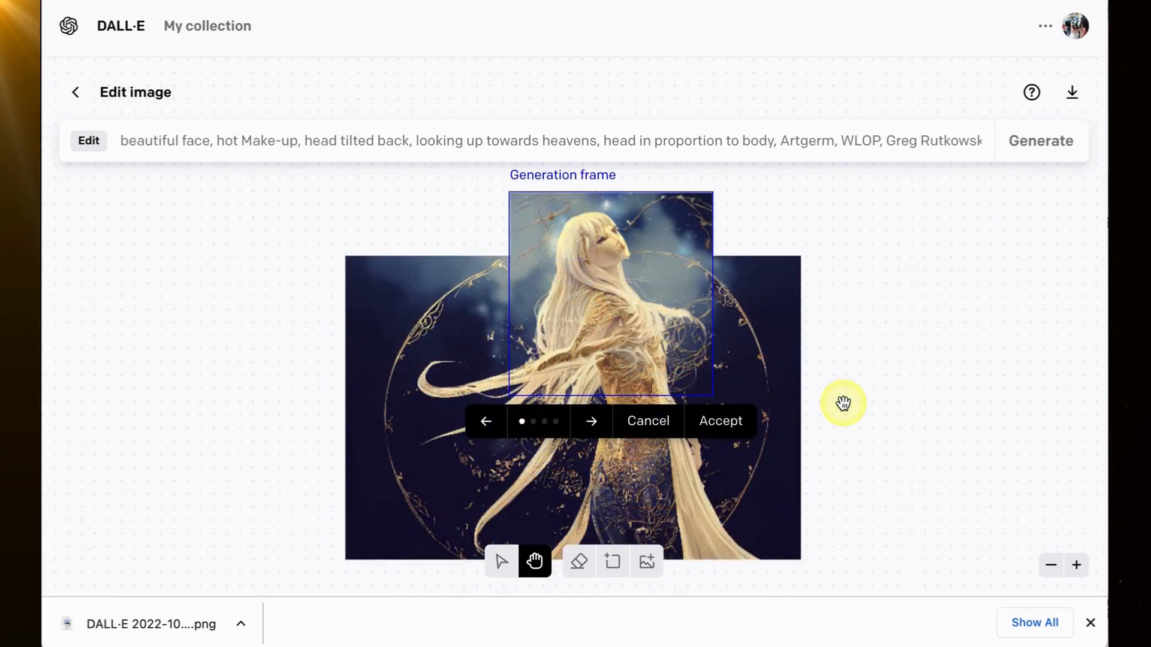
pyautogui.click(724, 422)
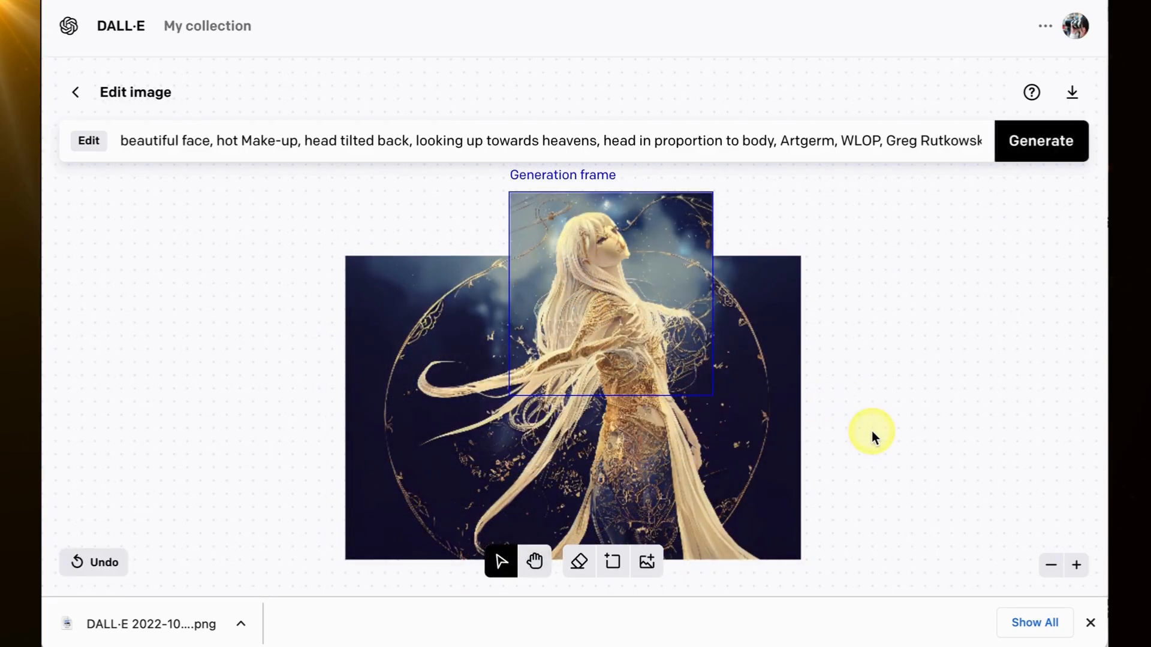
# Fill the empty upper-left corner of the goddess image using the prompt shortened to start at "Artgerm, WLOP", and accept a variation without an extra face
pyautogui.click(613, 562)
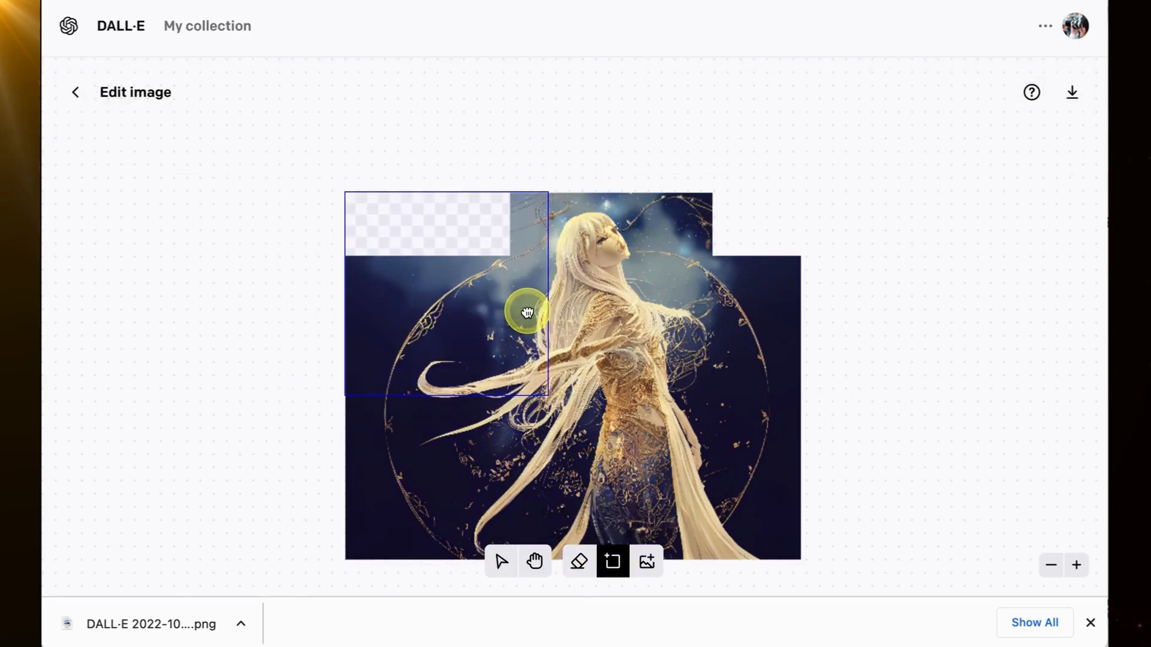
pyautogui.click(529, 317)
pyautogui.press('Return')
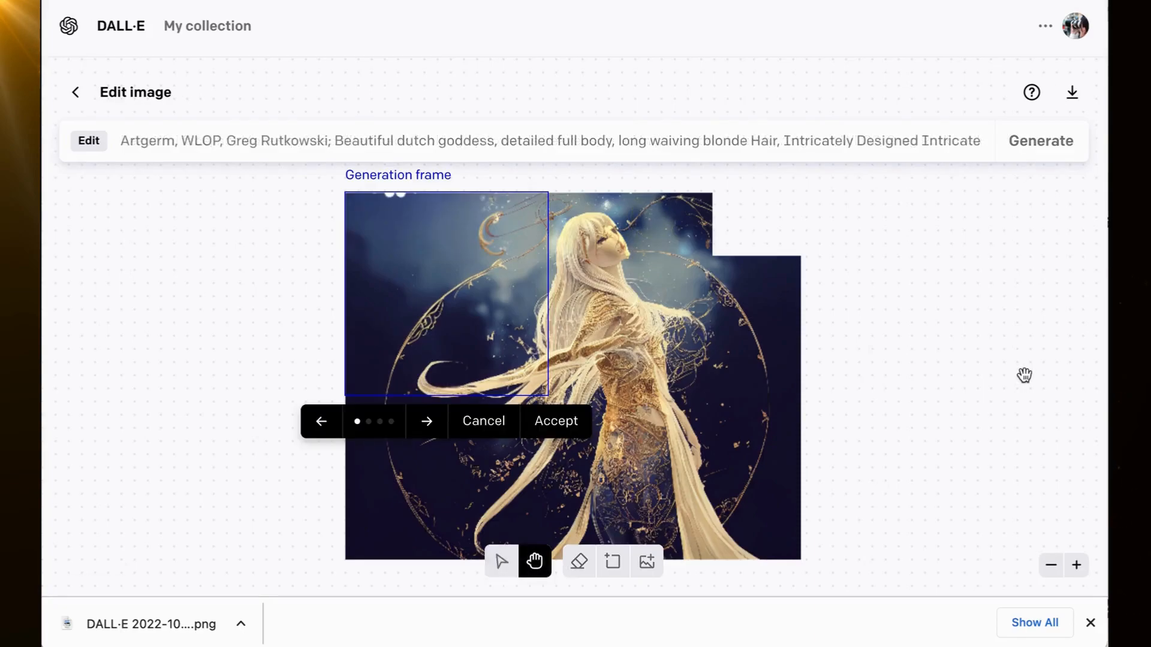
pyautogui.click(426, 422)
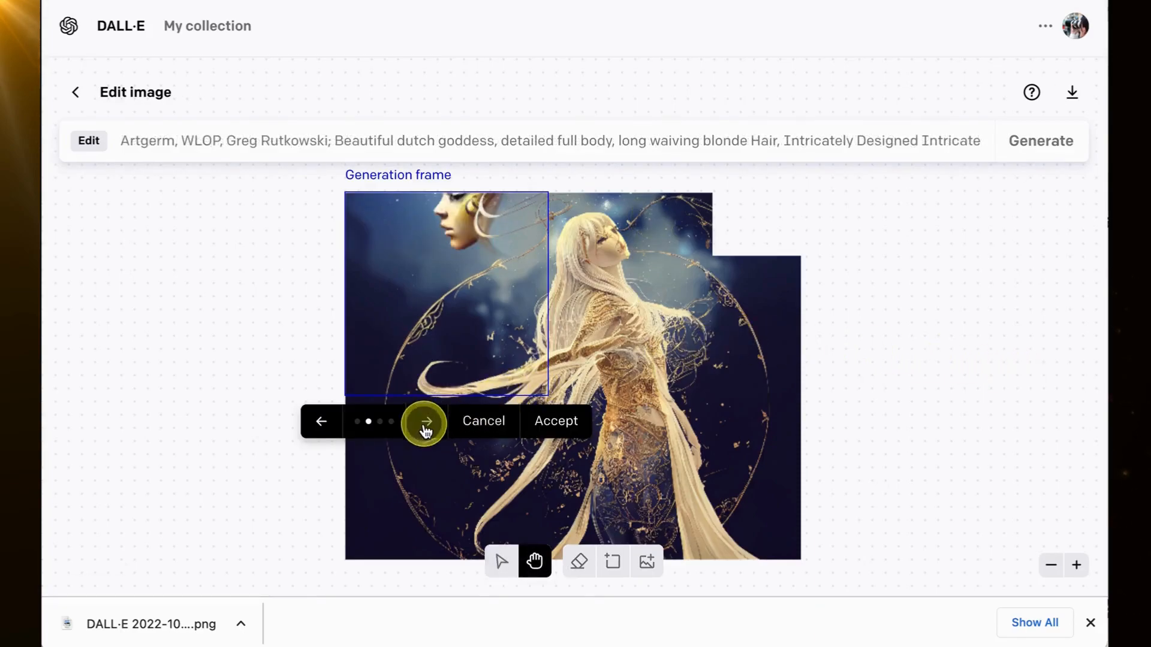
pyautogui.click(556, 421)
# Generate the empty upper-right corner in a frame extending past the goddess image's right edge, and go through the variations
pyautogui.click(613, 563)
pyautogui.click(663, 322)
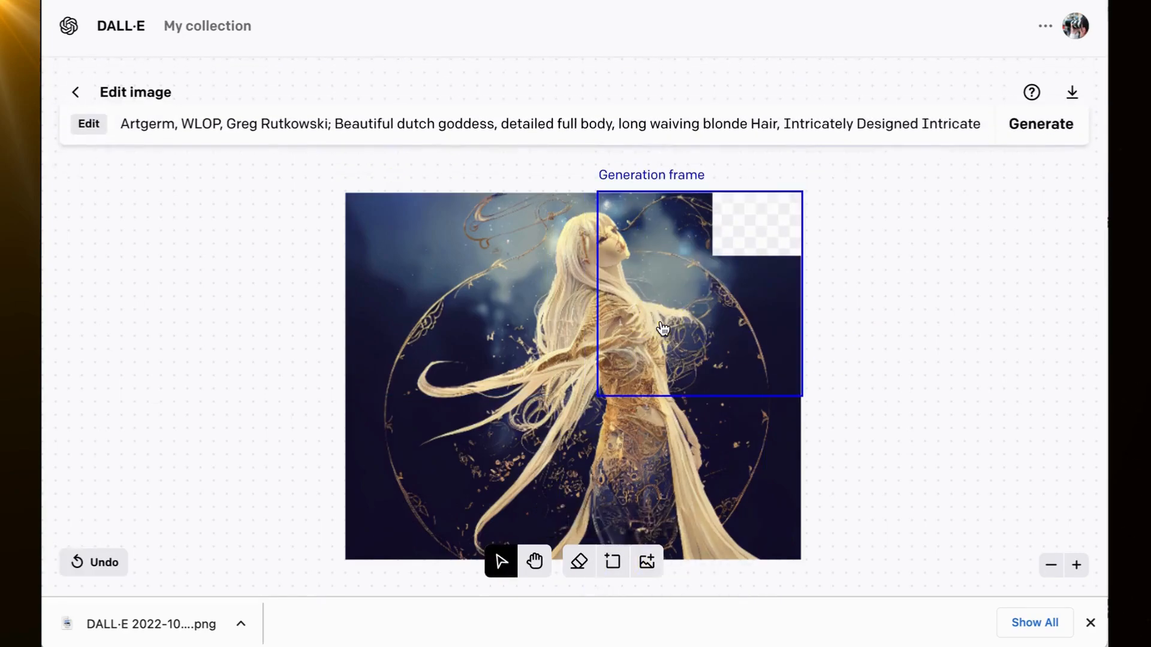
pyautogui.moveTo(736, 268); pyautogui.dragTo(822, 264)
pyautogui.click(1039, 131)
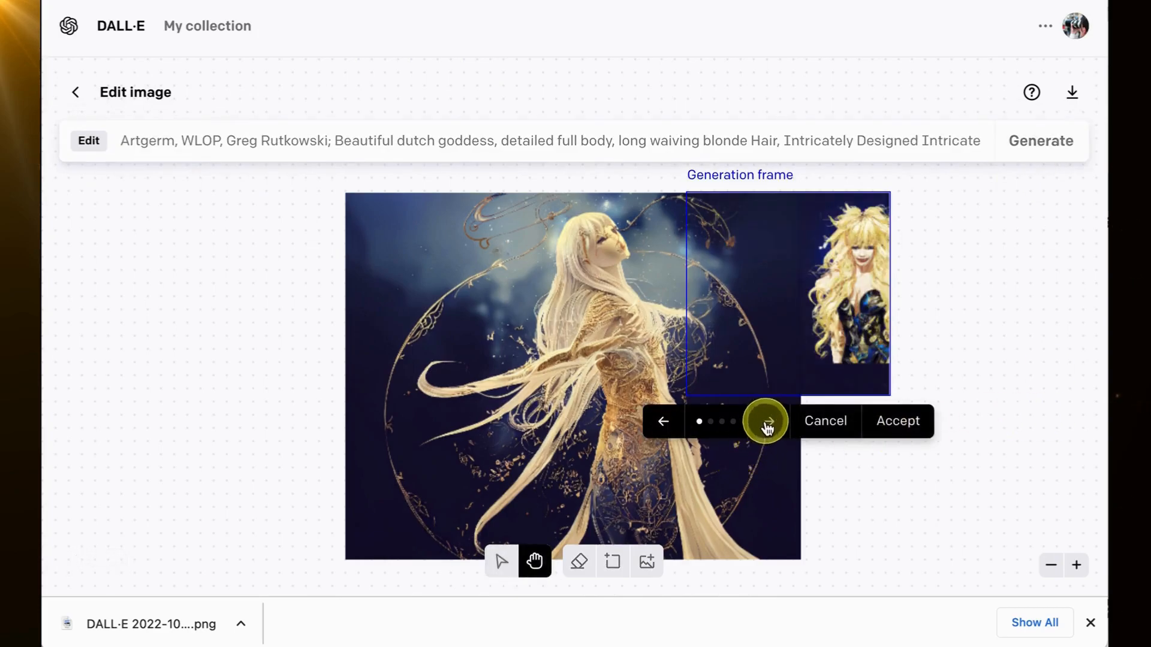
pyautogui.click(768, 427)
pyautogui.click(768, 427)
pyautogui.click(768, 426)
pyautogui.click(768, 426)
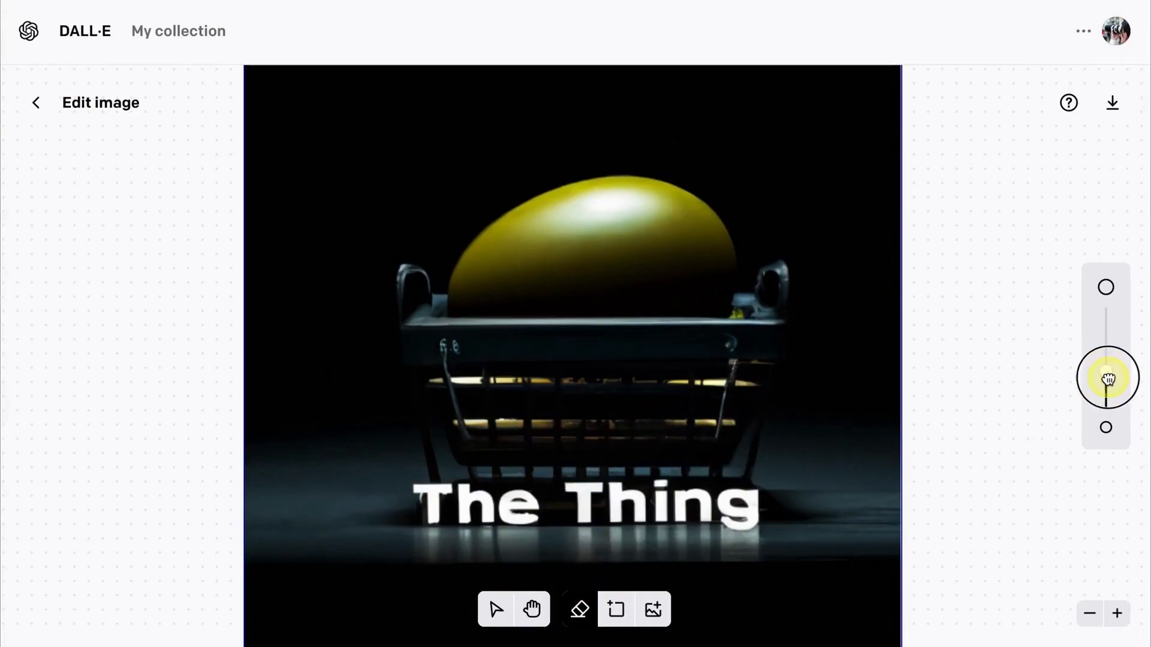
# Erase the large yellow object on top of the basket and generate replacements from the "the biggest thing in the smallest basket" prompt
pyautogui.click(477, 286)
pyautogui.moveTo(500, 262)
pyautogui.mouseDown()
pyautogui.moveTo(548, 223)
pyautogui.moveTo(618, 207)
pyautogui.moveTo(662, 218)
pyautogui.mouseUp()
pyautogui.moveTo(699, 258)
pyautogui.mouseDown()
pyautogui.moveTo(556, 263)
pyautogui.moveTo(649, 244)
pyautogui.mouseUp()
pyautogui.click(1080, 160)
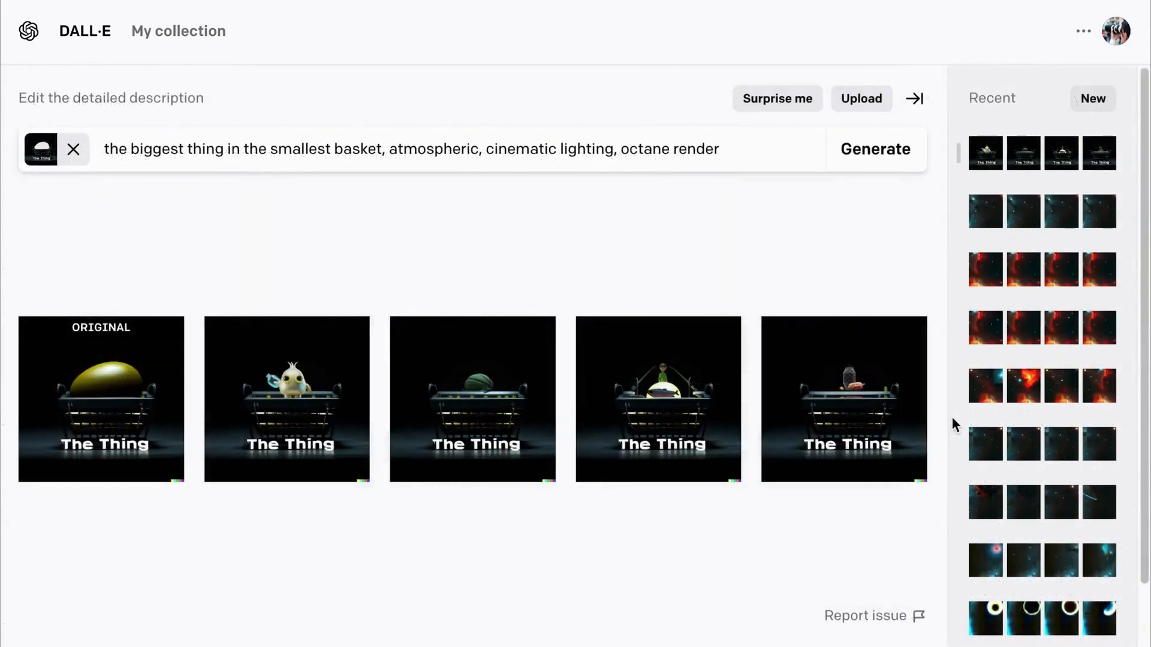
# Open the first generated basket variation and go through the other variations at full size
pyautogui.click(245, 429)
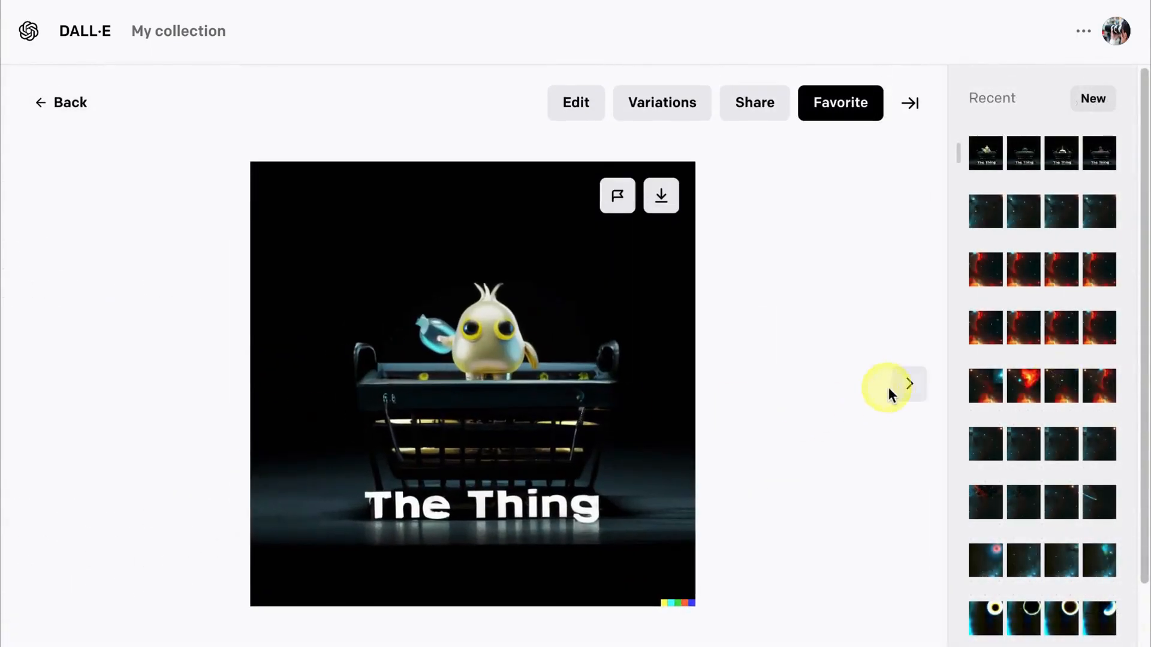
pyautogui.click(916, 385)
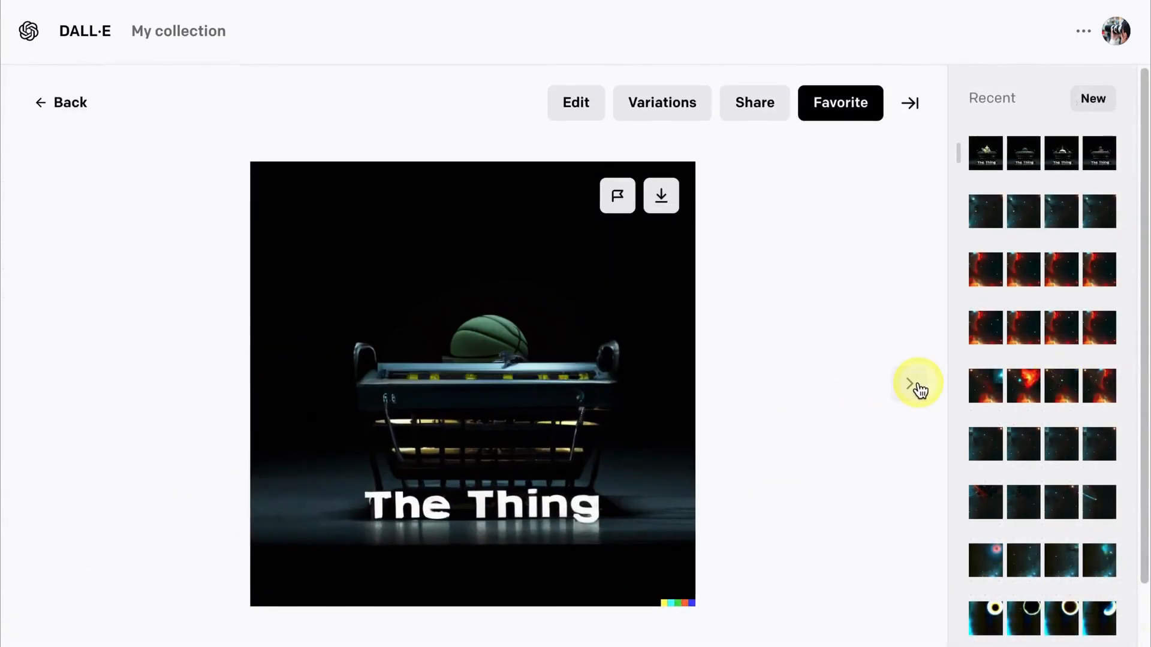
pyautogui.click(917, 386)
pyautogui.click(916, 385)
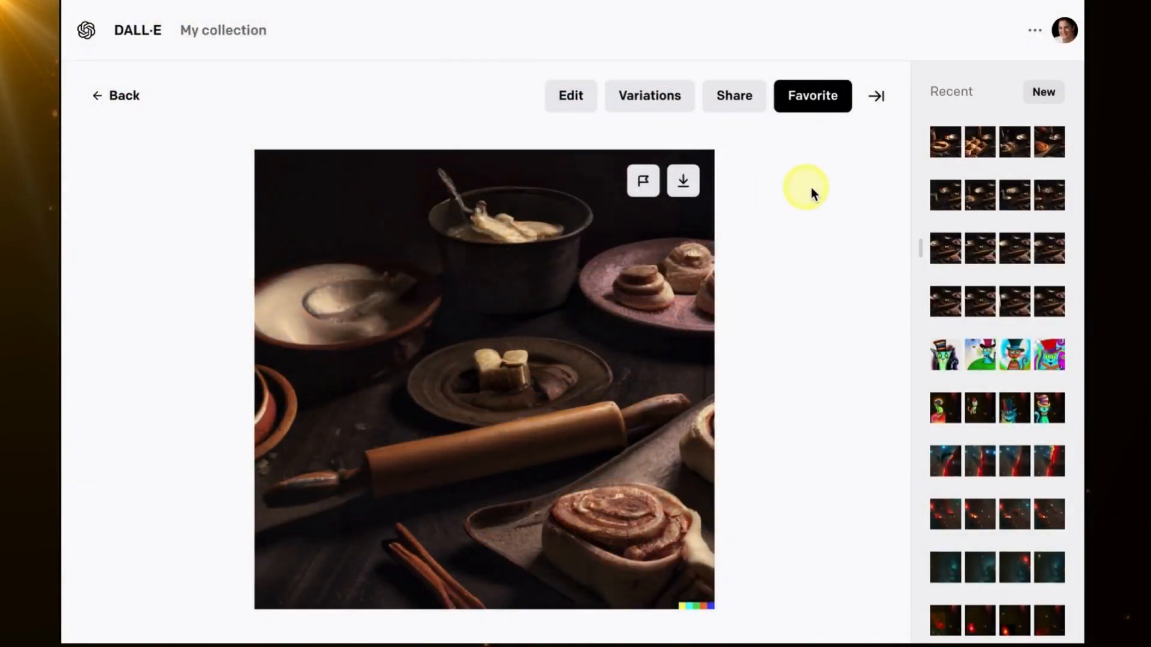
# Erase the lower-left corner of the cinnamon roll still life and generate a fill with "two eggs," added at the start of the prompt
pyautogui.click(570, 96)
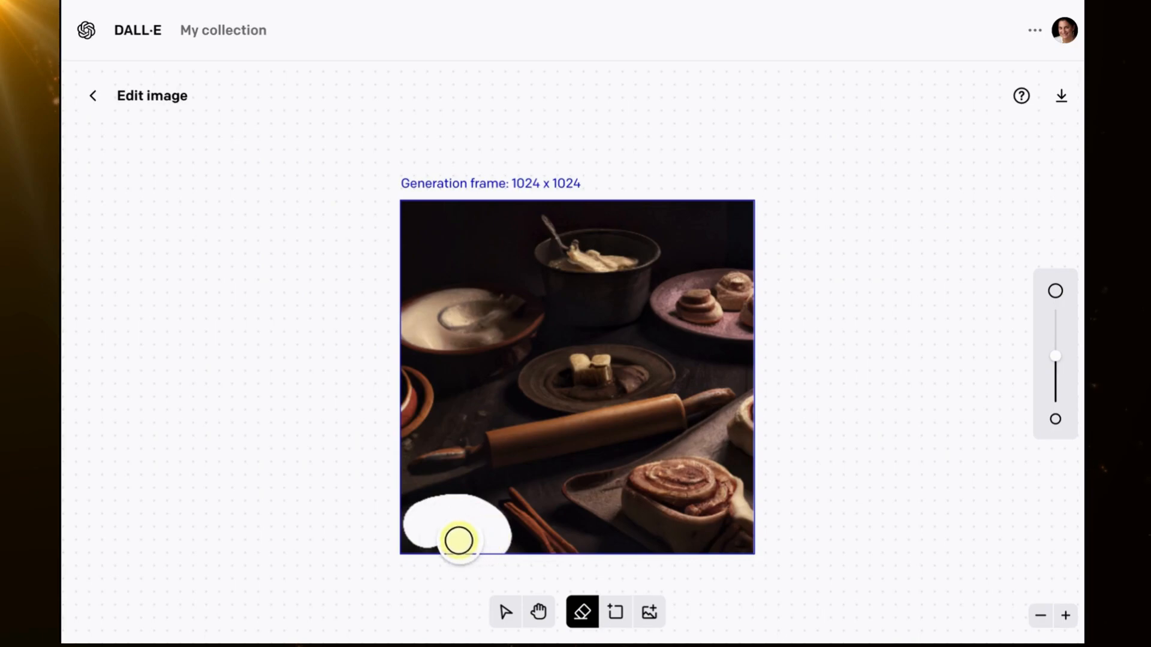
pyautogui.moveTo(412, 524); pyautogui.dragTo(419, 522)
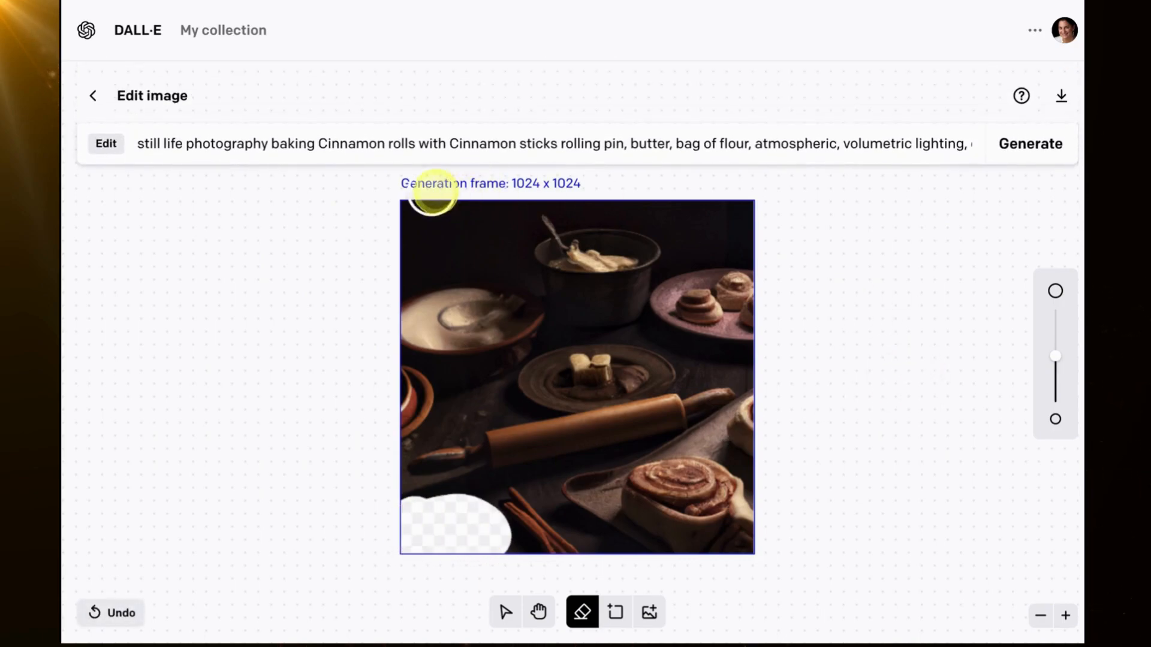
pyautogui.click(174, 143)
pyautogui.write('t')
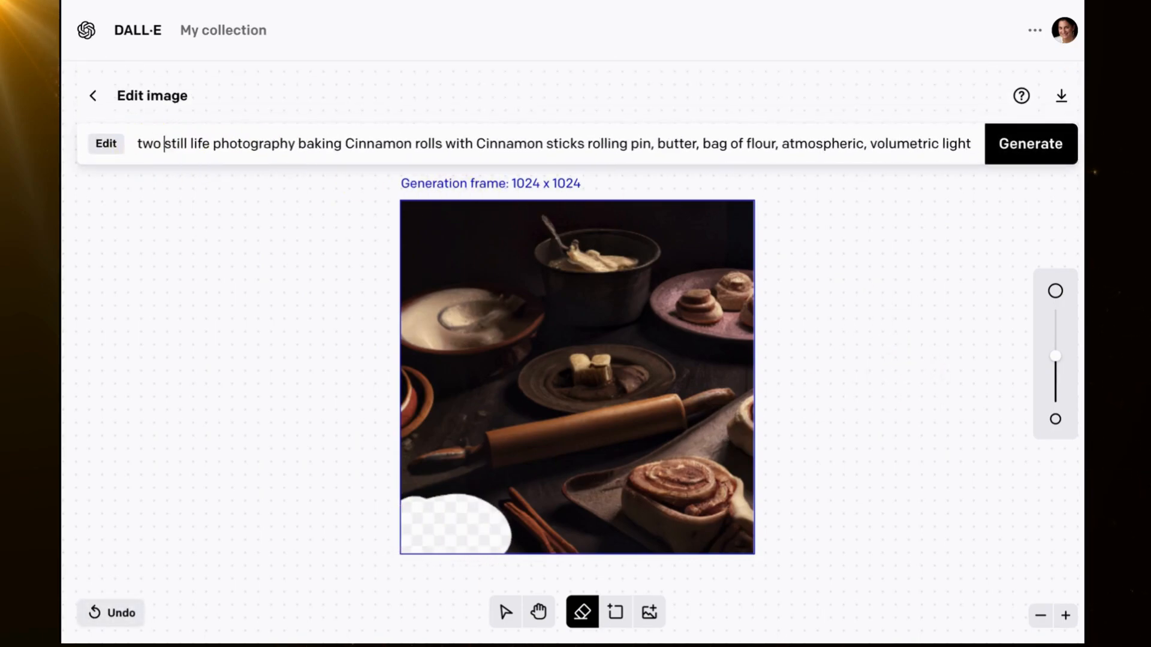
pyautogui.write('wo eggs,')
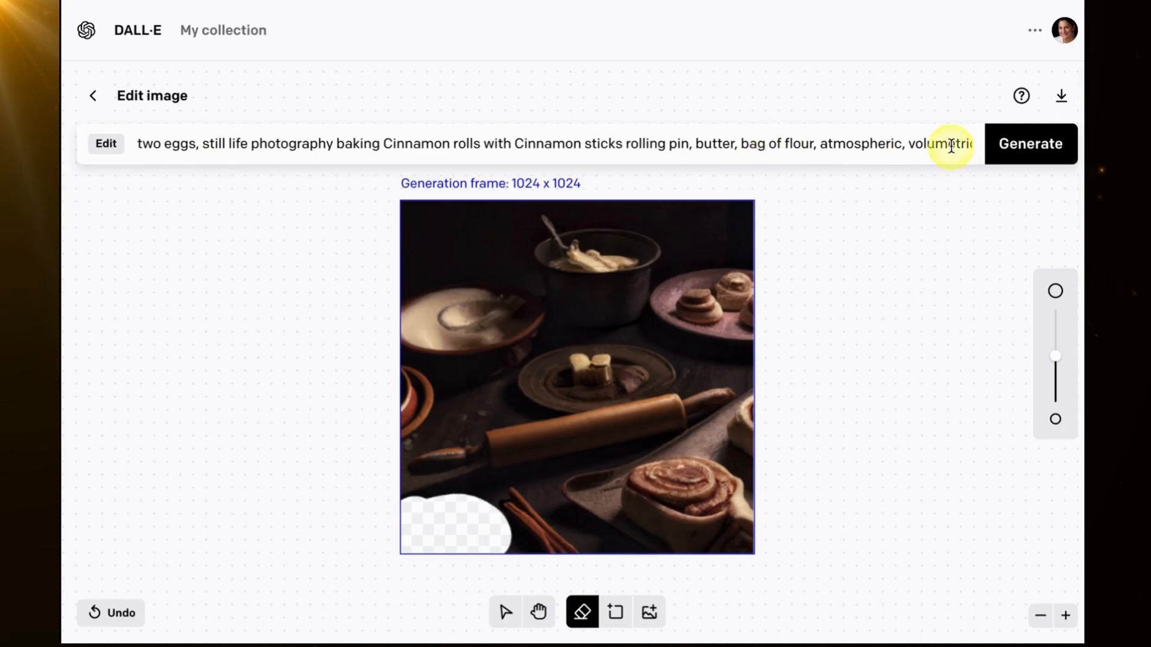
pyautogui.click(1029, 154)
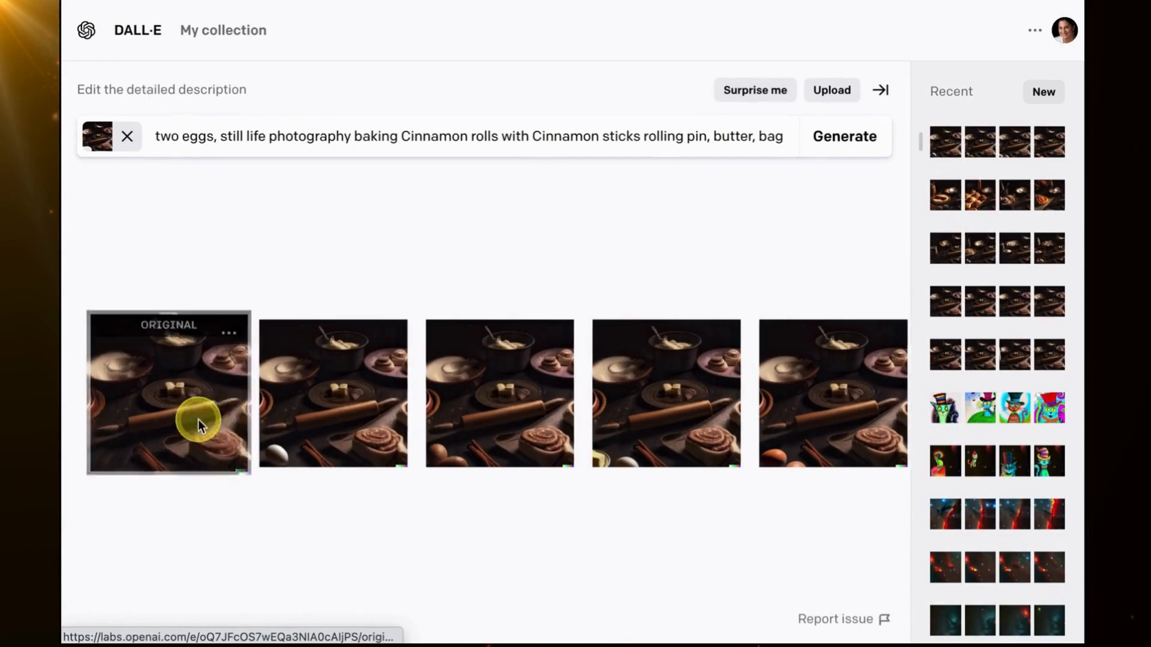
# Compare the original cinnamon roll still life with the generated egg variations at full size
pyautogui.click(199, 419)
pyautogui.click(876, 381)
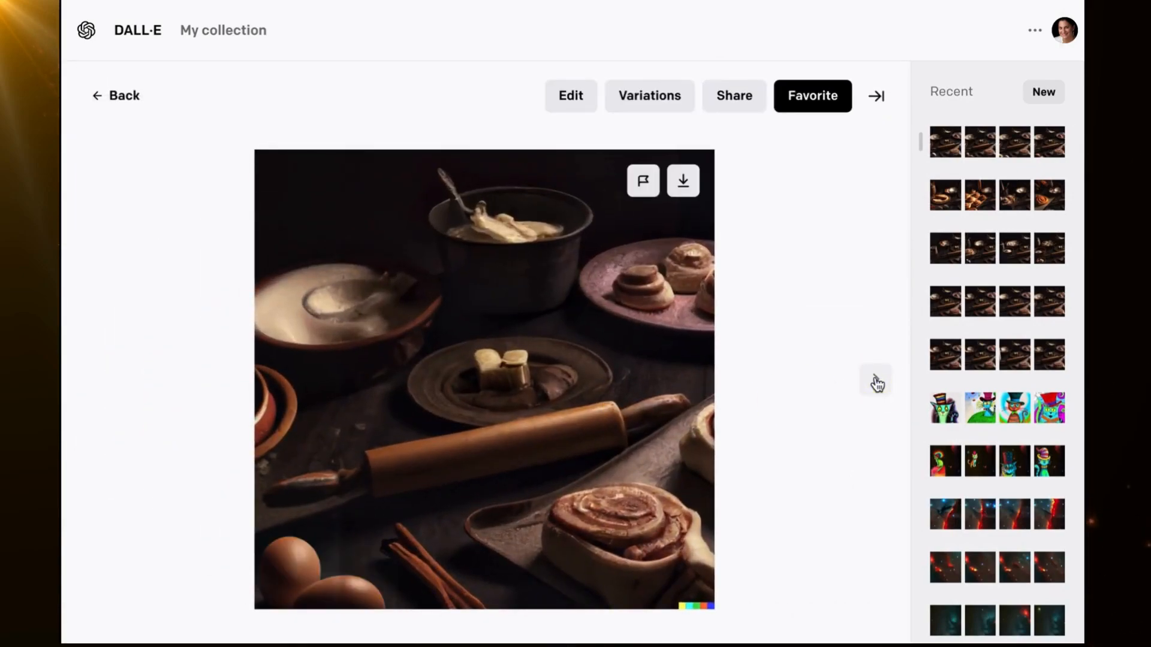
pyautogui.click(91, 381)
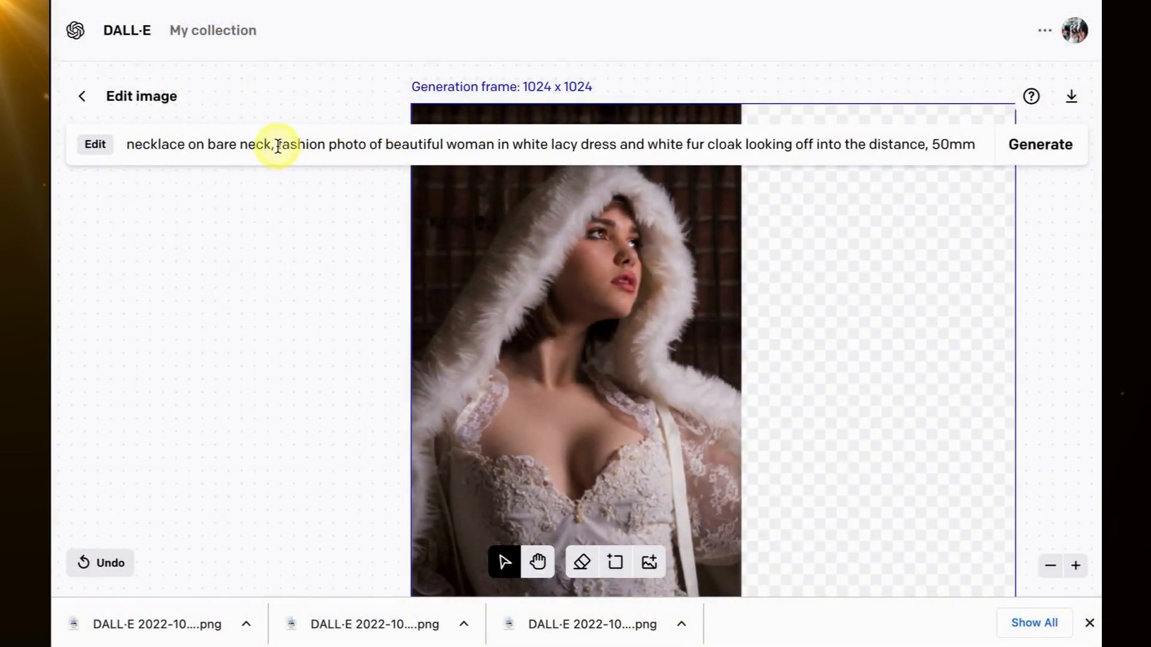
# Erase a curved, necklace-shaped band around the base of the woman's neck
pyautogui.moveTo(277, 146); pyautogui.dragTo(168, 146)
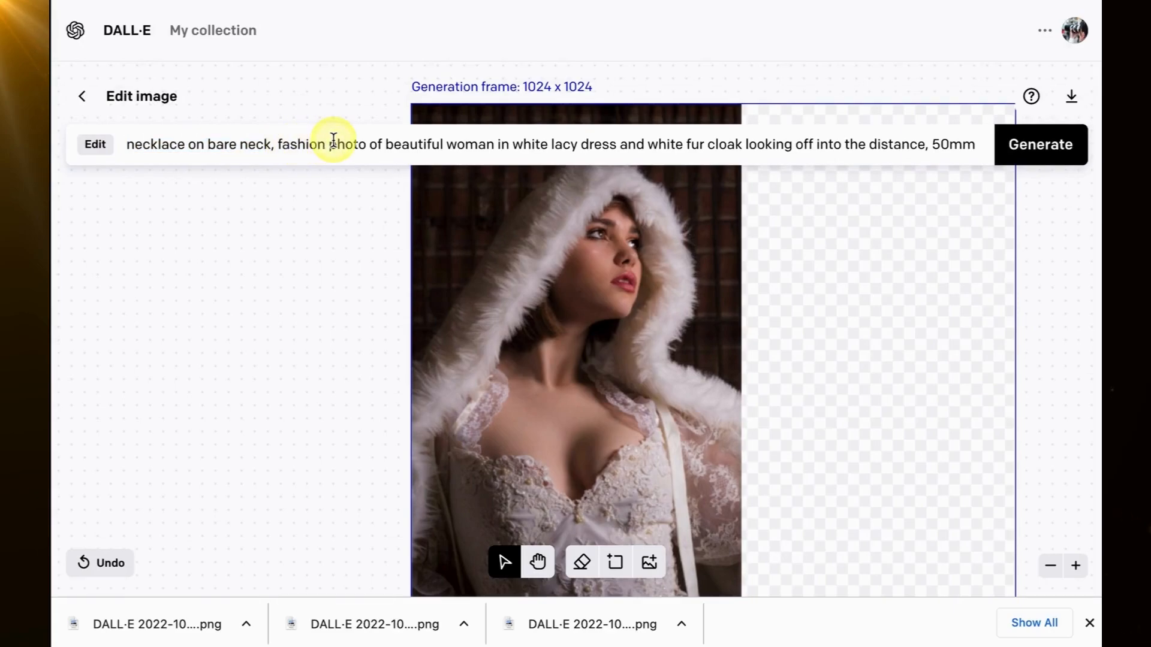
pyautogui.click(581, 562)
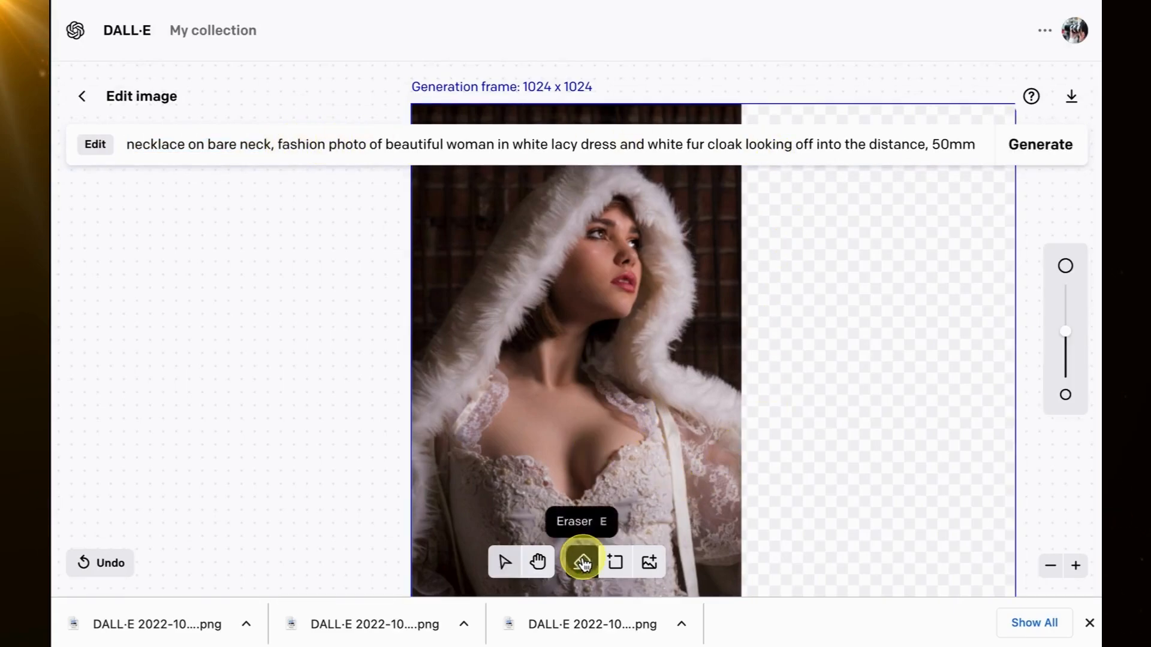
pyautogui.click(1076, 565)
pyautogui.scroll(-2, 701, 442)
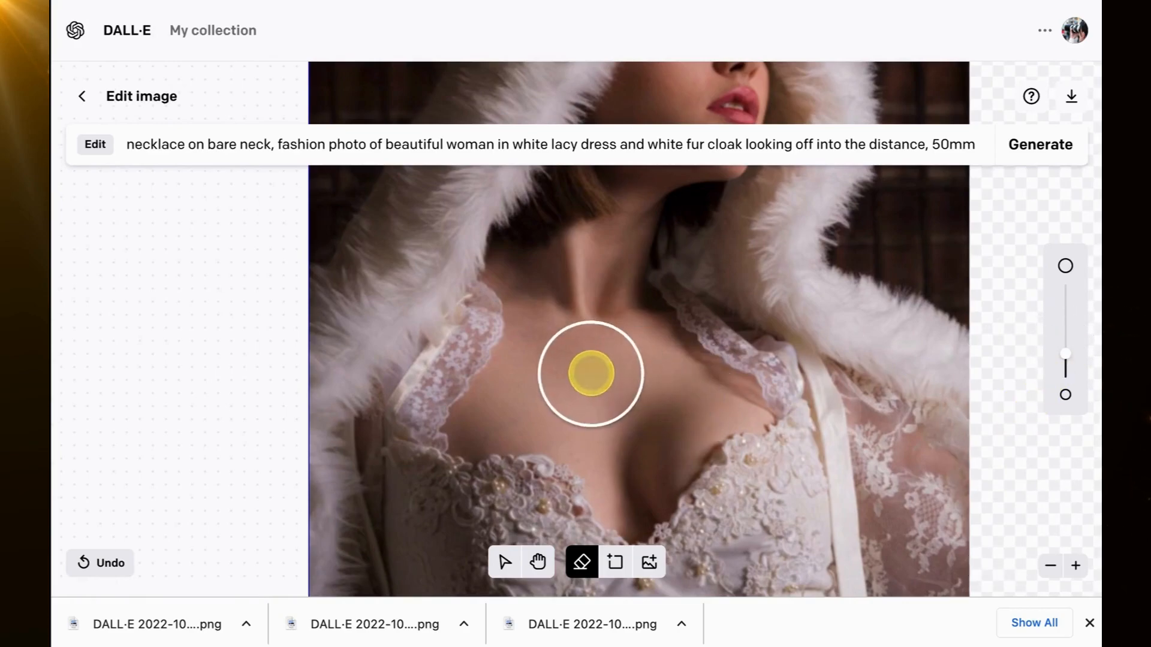
pyautogui.moveTo(503, 264); pyautogui.dragTo(659, 318)
# Add "beautiful red ruby" before "necklace on bare neck" in the prompt and generate the fill
pyautogui.click(124, 145)
pyautogui.write('beautiful red ruby')
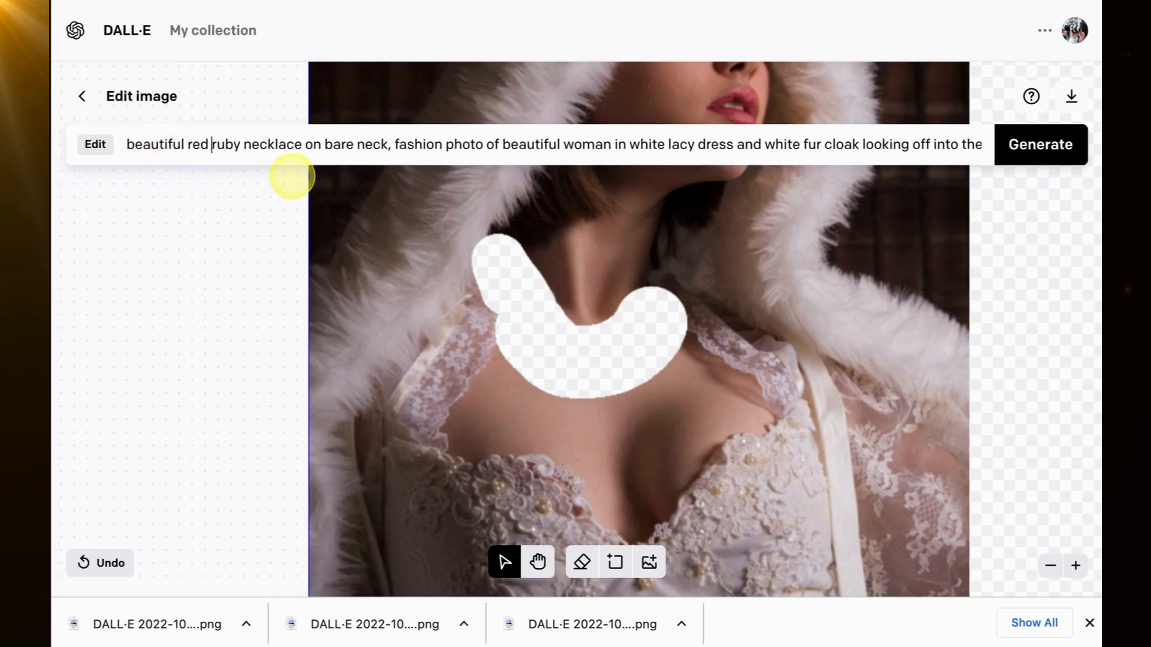
pyautogui.click(1056, 146)
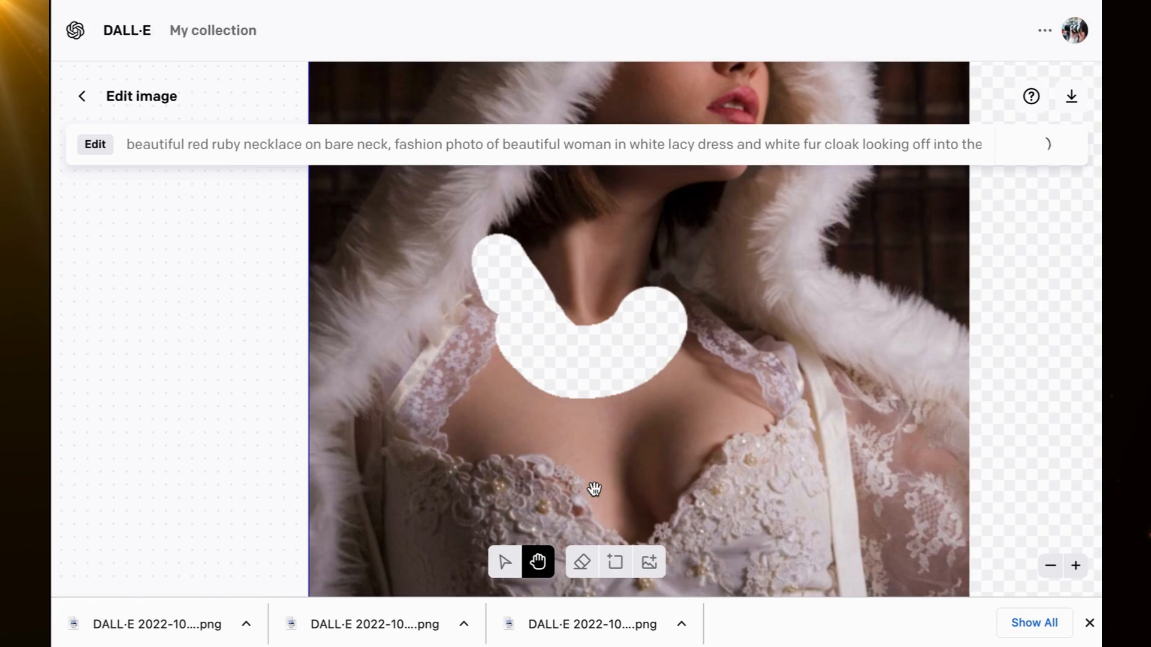
# Go through the generated necklace variations for the woman's portrait and accept one
pyautogui.click(891, 523)
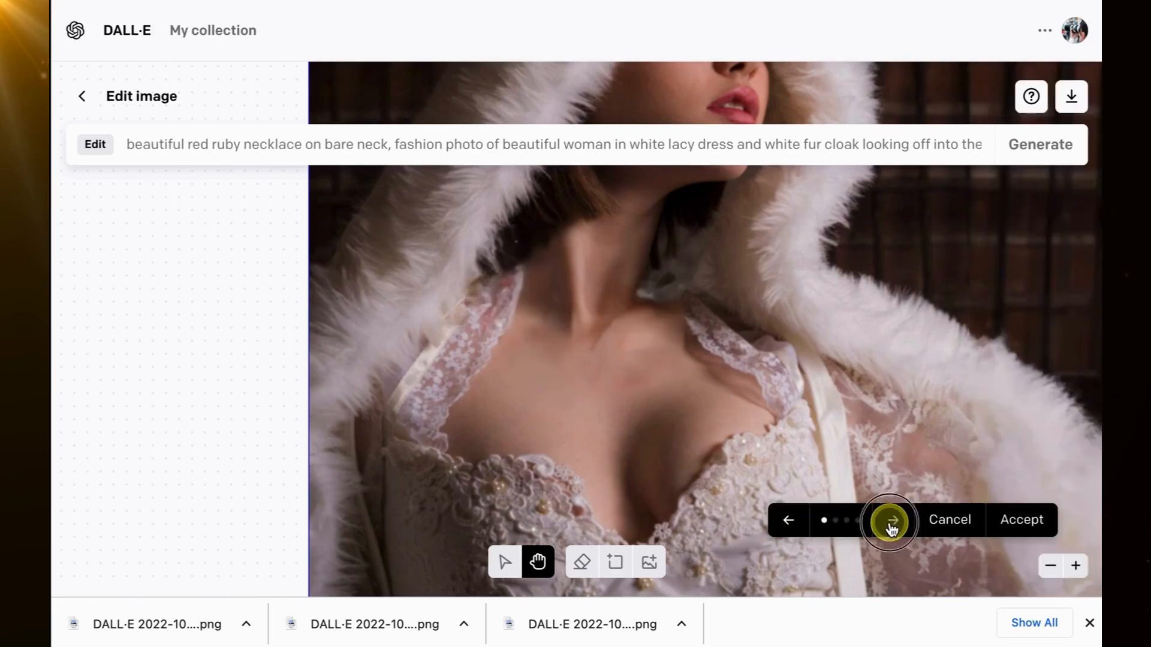
pyautogui.click(891, 522)
pyautogui.click(890, 522)
pyautogui.click(890, 523)
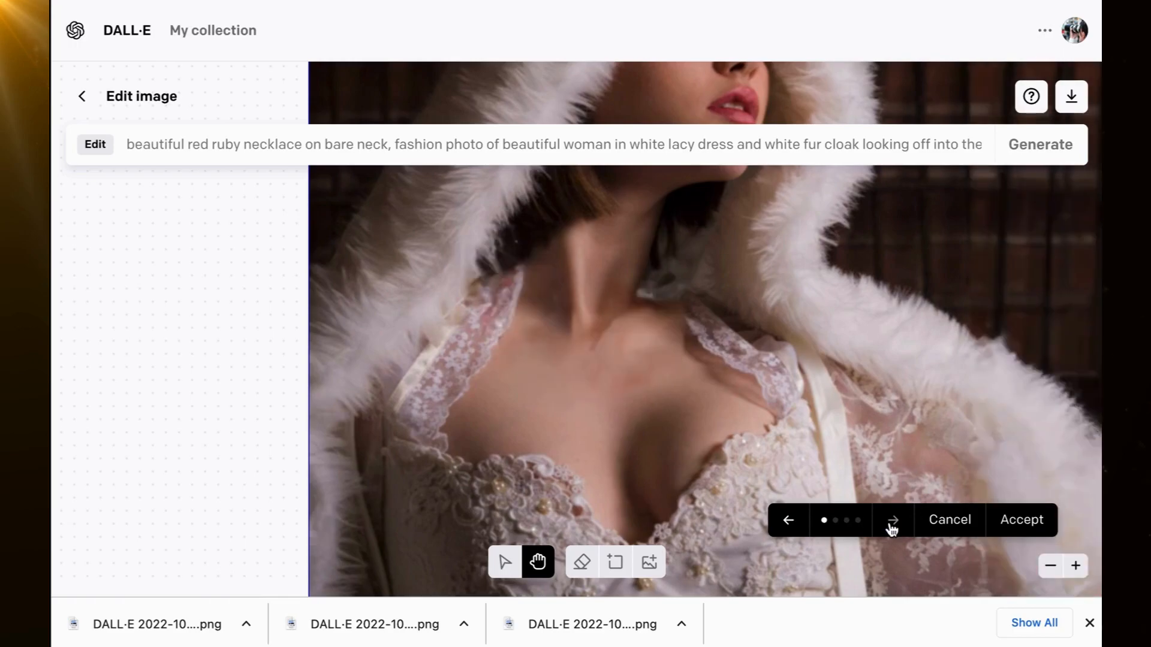
pyautogui.click(891, 522)
pyautogui.click(1025, 521)
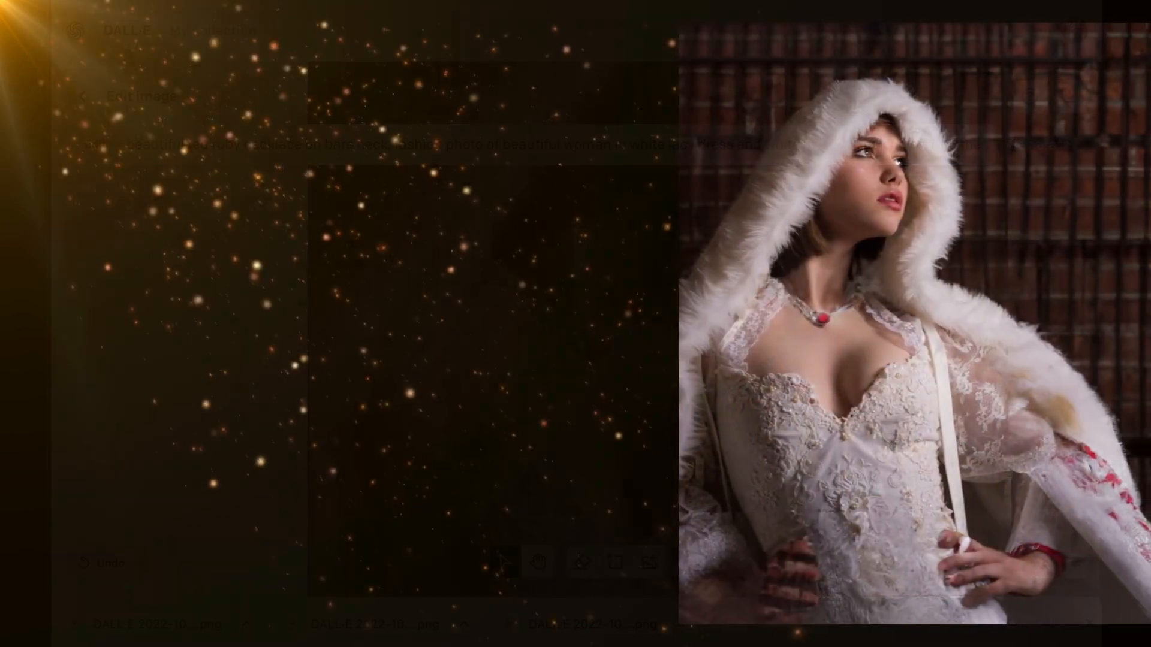